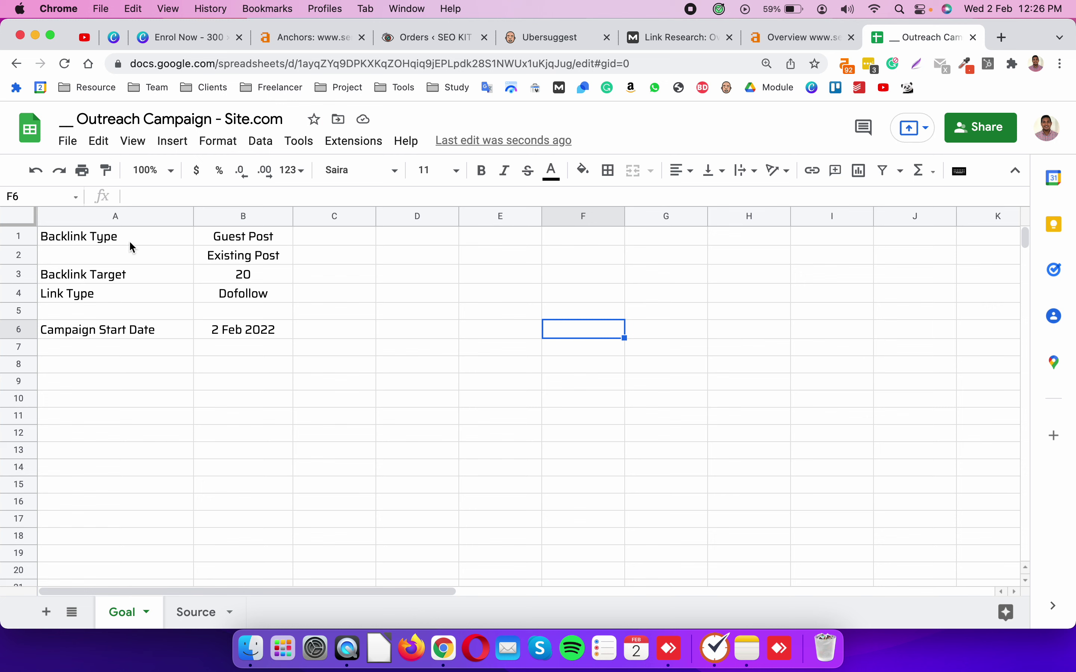
# Step: Replace the blank placeholder in the spreadsheet title so it reads "Guest Post Outreach Campaign - Site.com"
pyautogui.click(74, 119)
pyautogui.moveTo(74, 119); pyautogui.dragTo(59, 119)
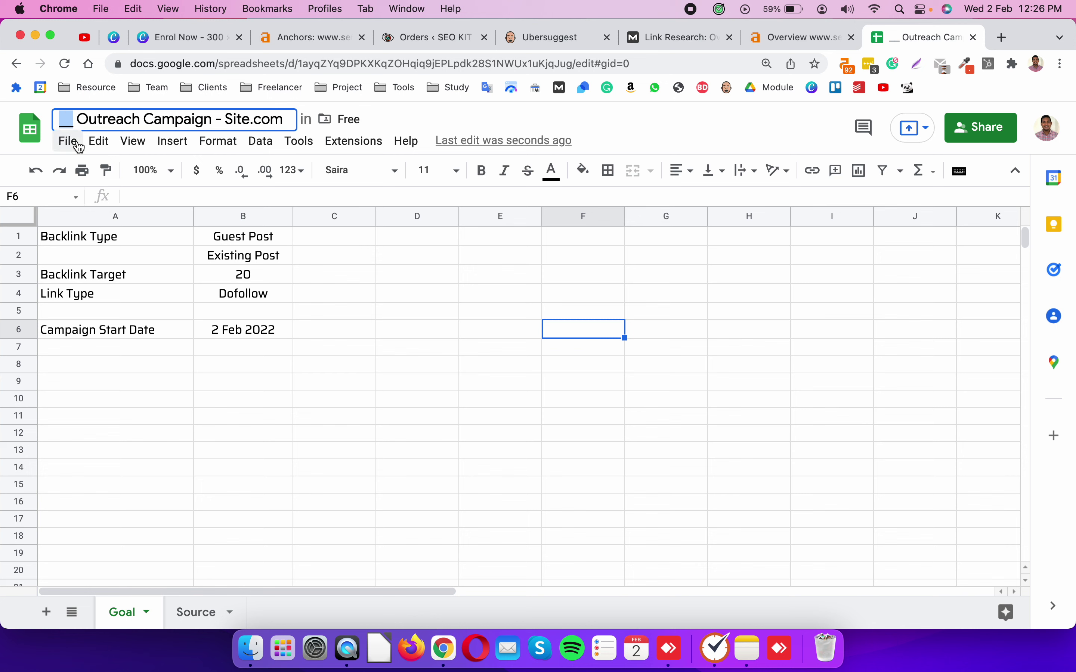
pyautogui.click(88, 301)
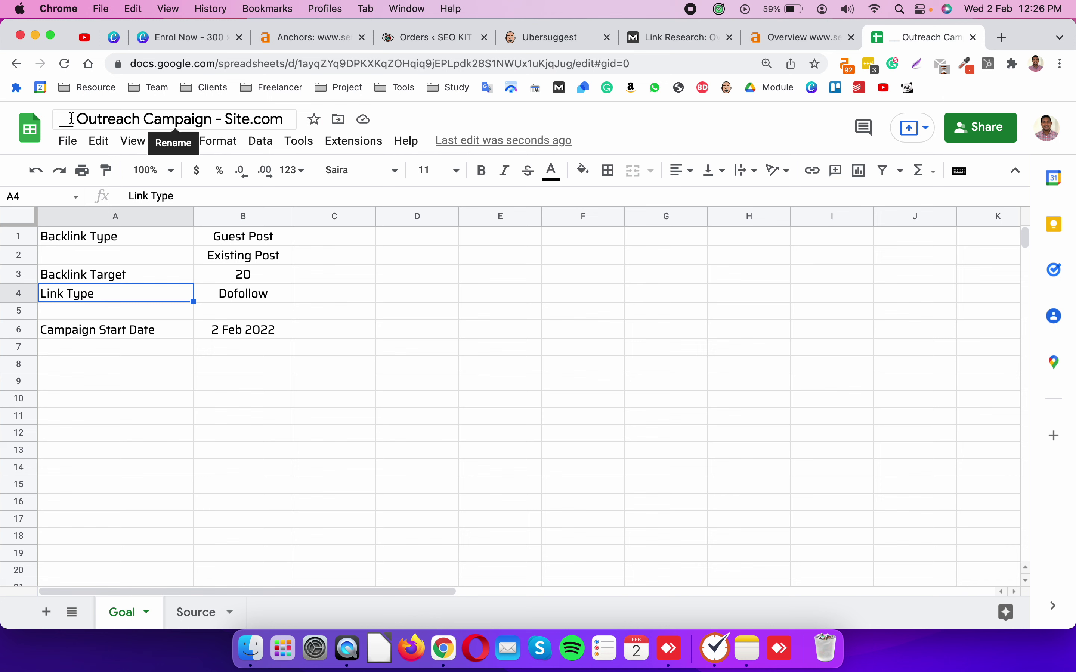
pyautogui.moveTo(74, 119); pyautogui.dragTo(53, 118)
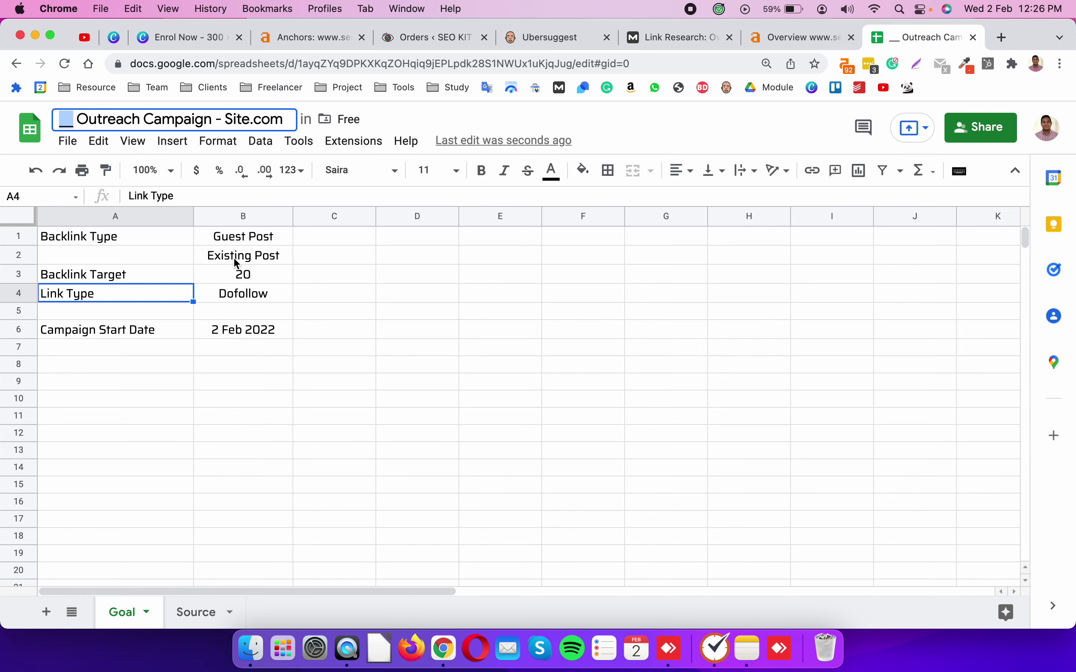
pyautogui.write('Guest Post')
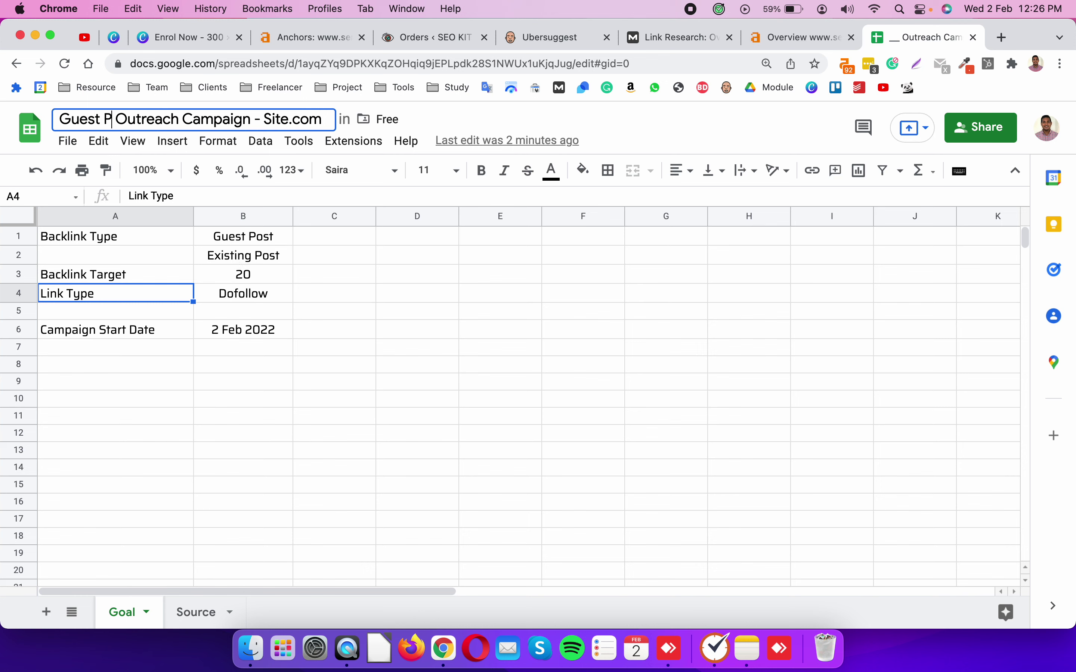
pyautogui.press('Return')
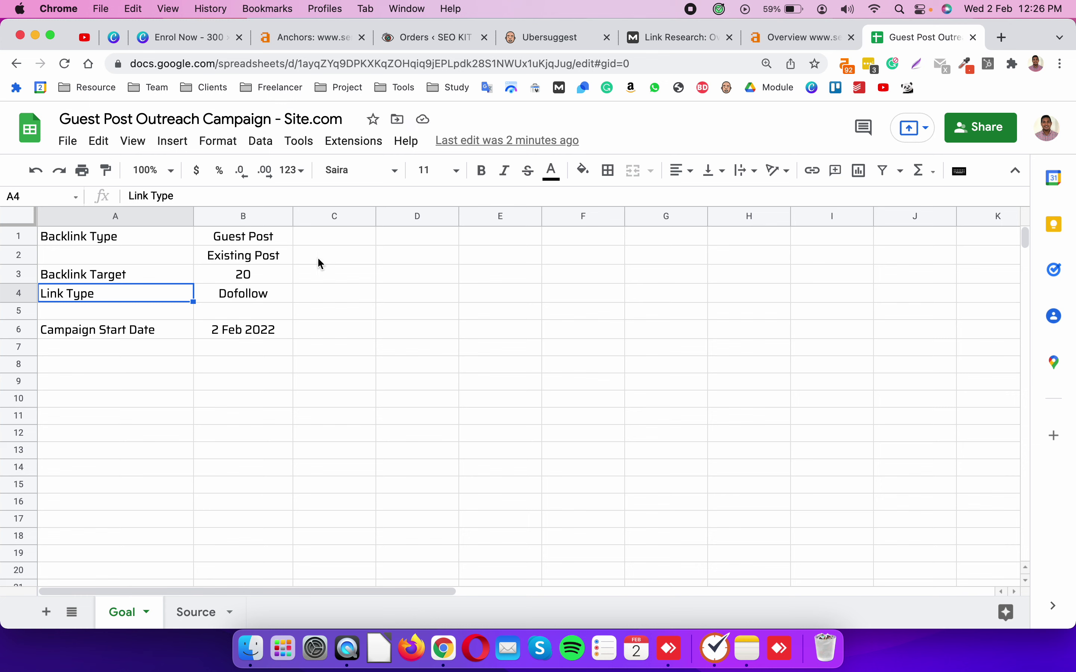
# Step: Examine the site name part of the spreadsheet title and the backlink type entries on the Goal sheet
pyautogui.moveTo(285, 119); pyautogui.dragTo(341, 122)
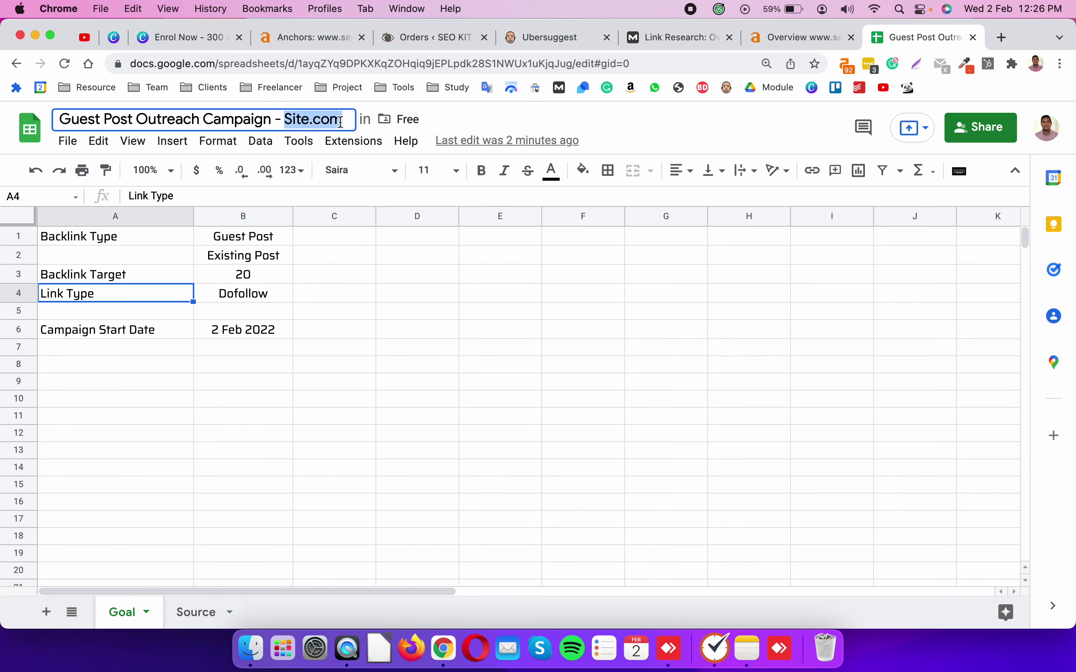
pyautogui.click(362, 358)
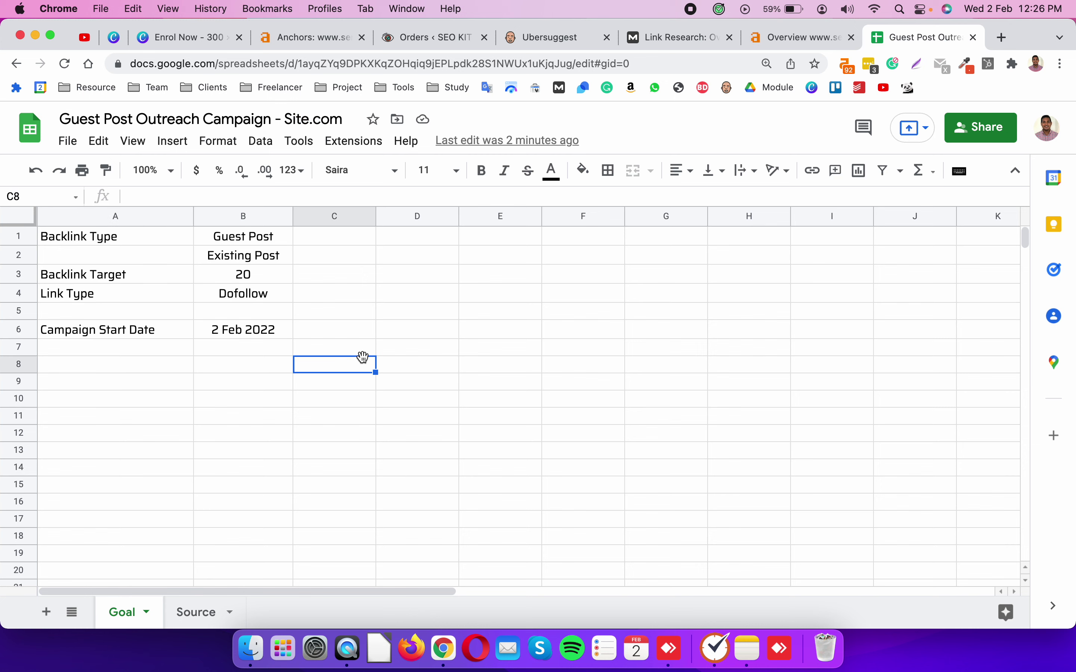
pyautogui.doubleClick(289, 120)
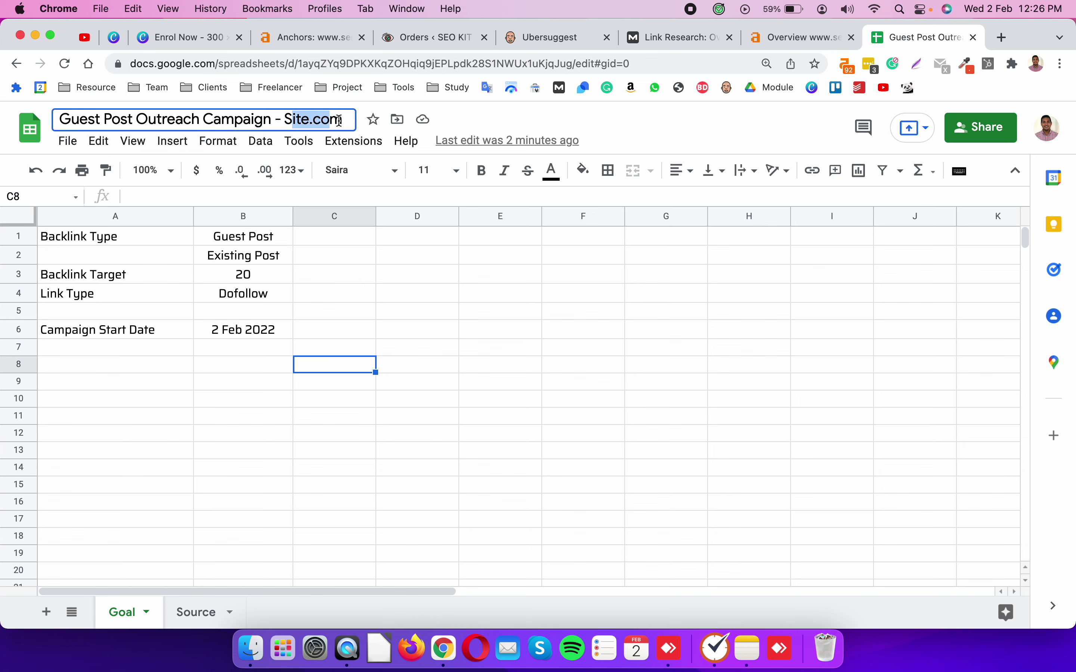
pyautogui.click(321, 280)
pyautogui.click(159, 243)
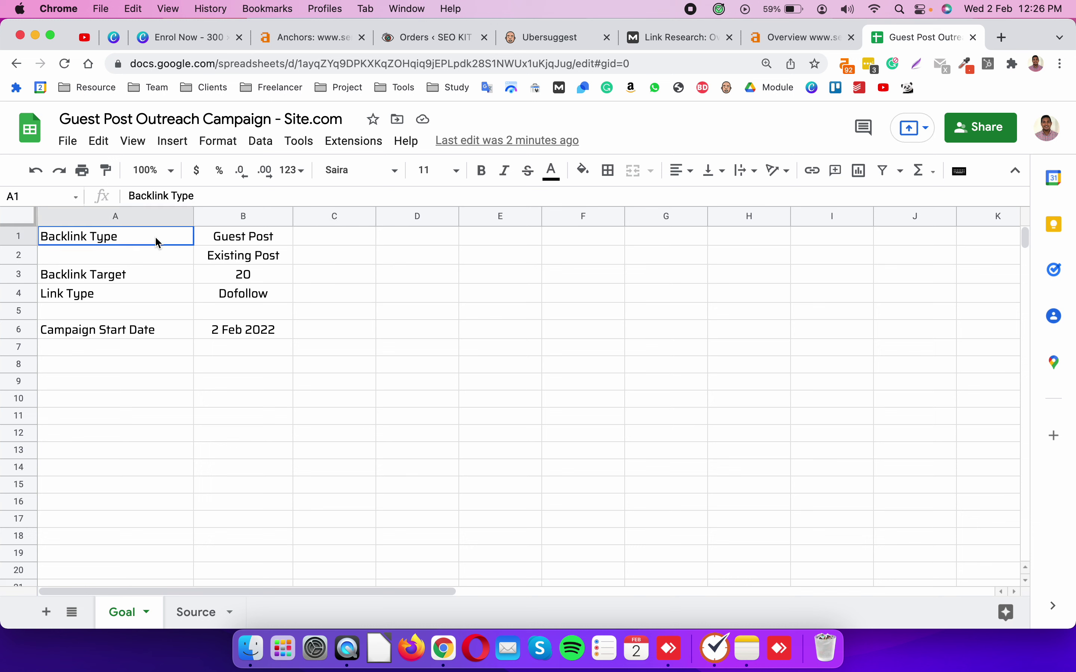
pyautogui.click(220, 240)
pyautogui.moveTo(220, 240); pyautogui.dragTo(225, 259)
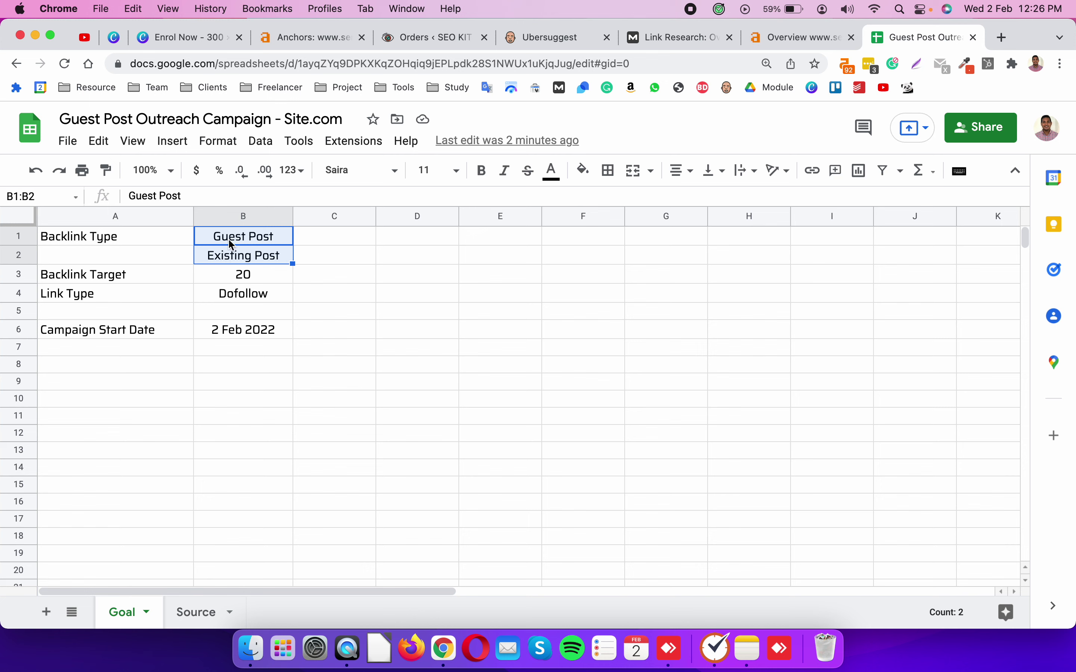
pyautogui.click(231, 243)
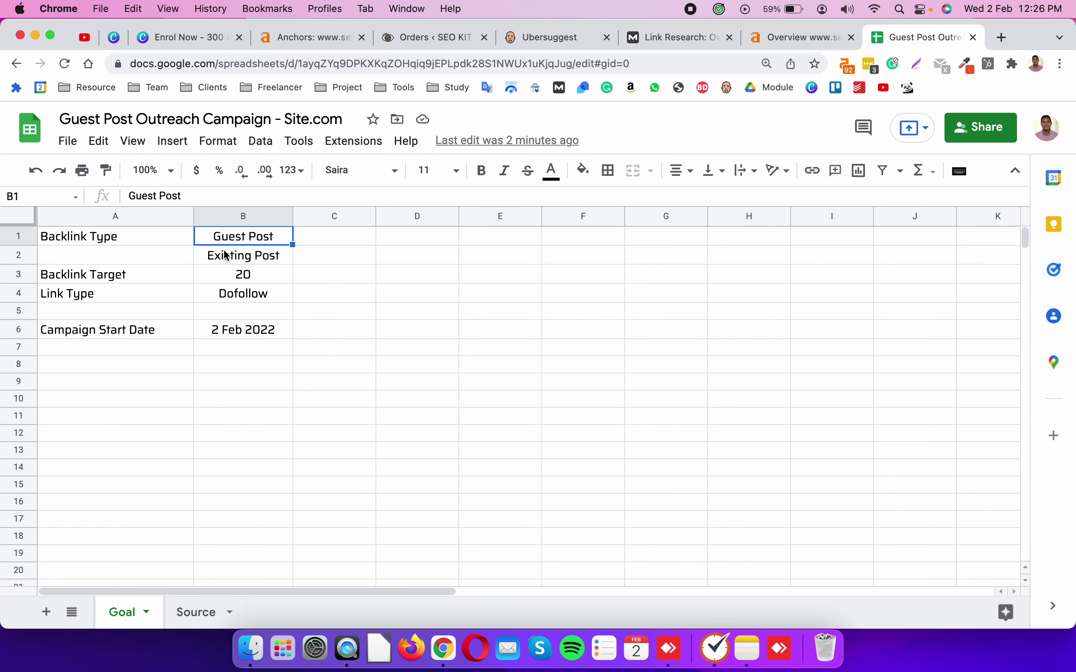
pyautogui.click(229, 257)
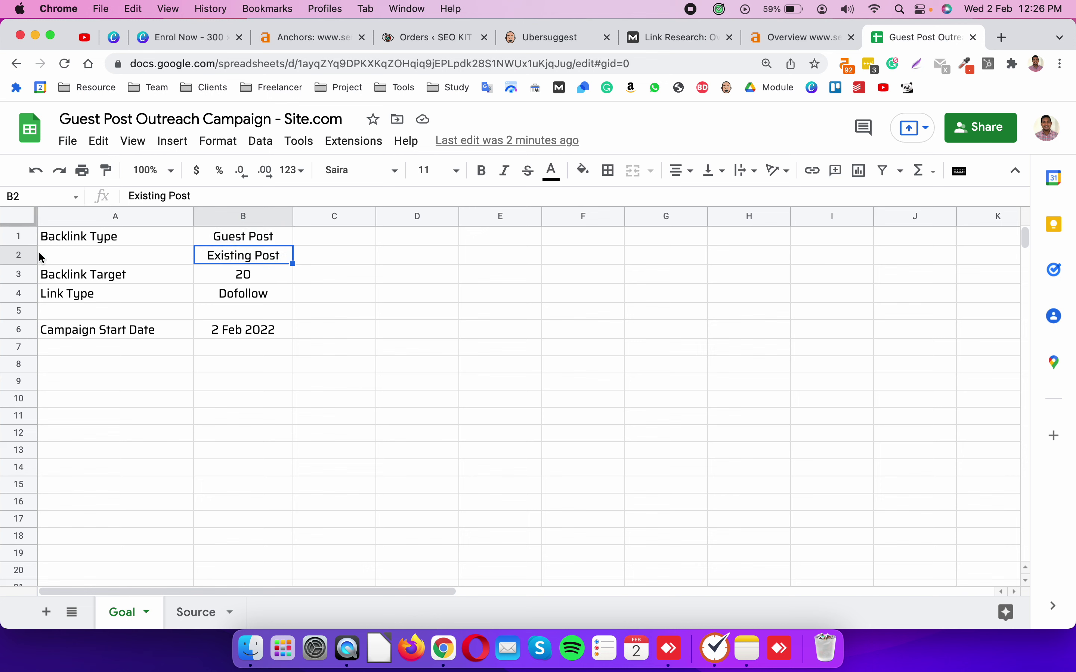
# Step: Set the Backlink Target value on the Goal sheet to 20/Month
pyautogui.click(82, 282)
pyautogui.click(238, 283)
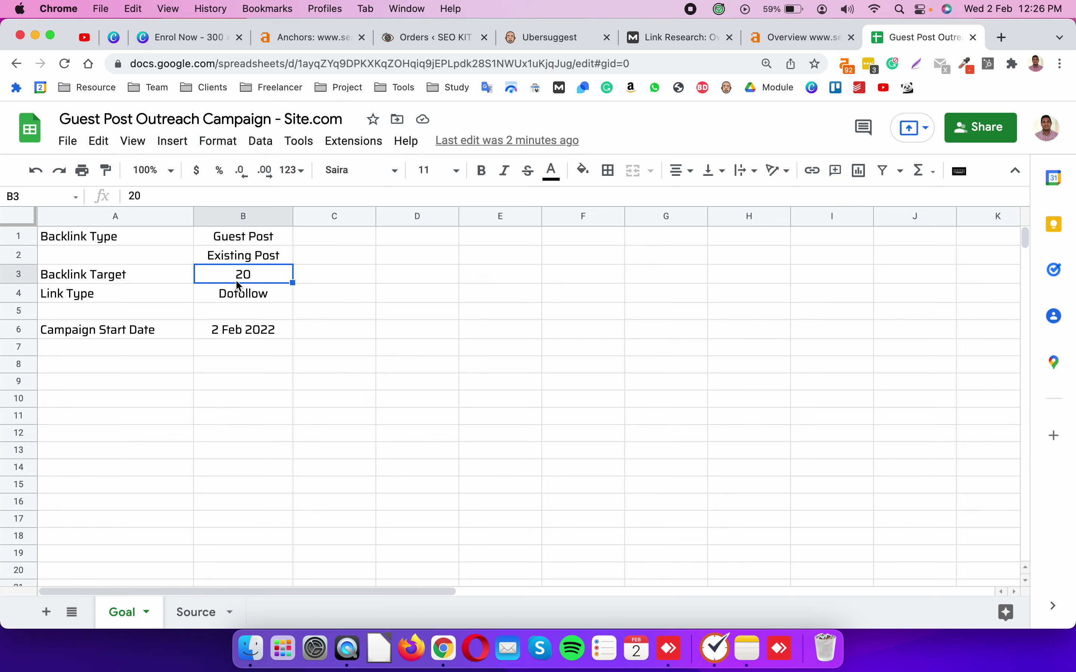
pyautogui.doubleClick(237, 282)
pyautogui.write('/Month')
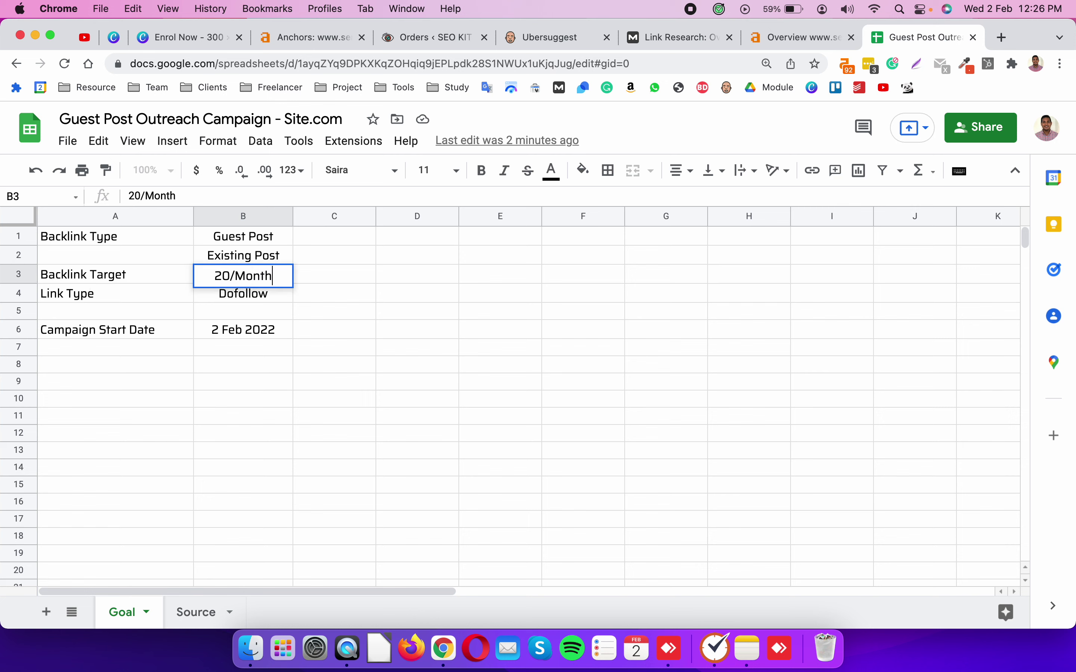
pyautogui.press('Return')
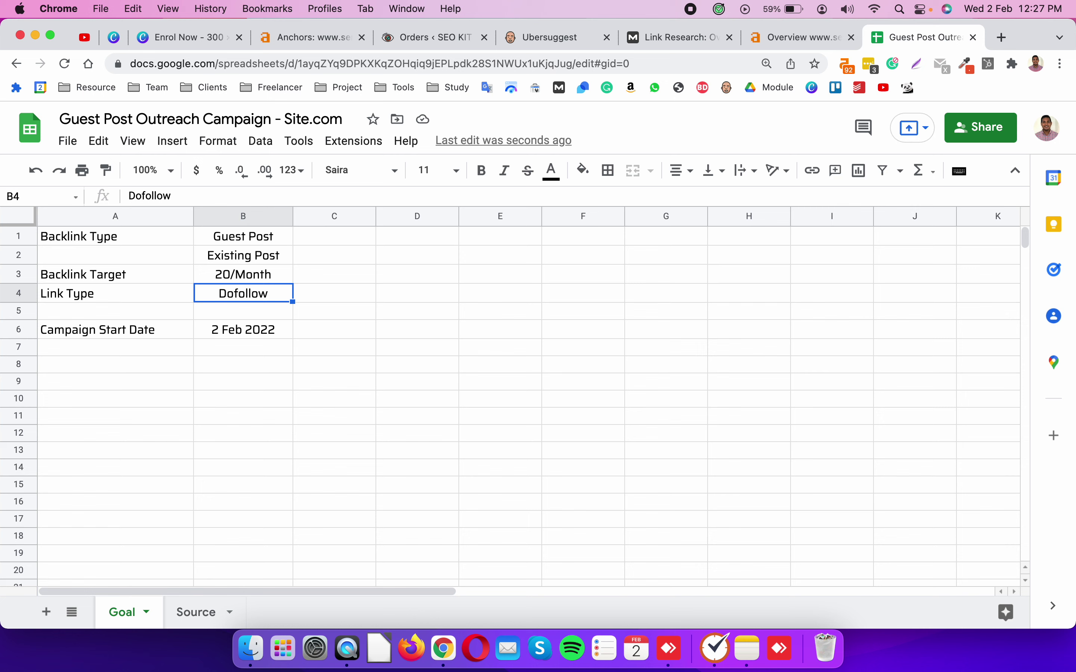
pyautogui.click(247, 276)
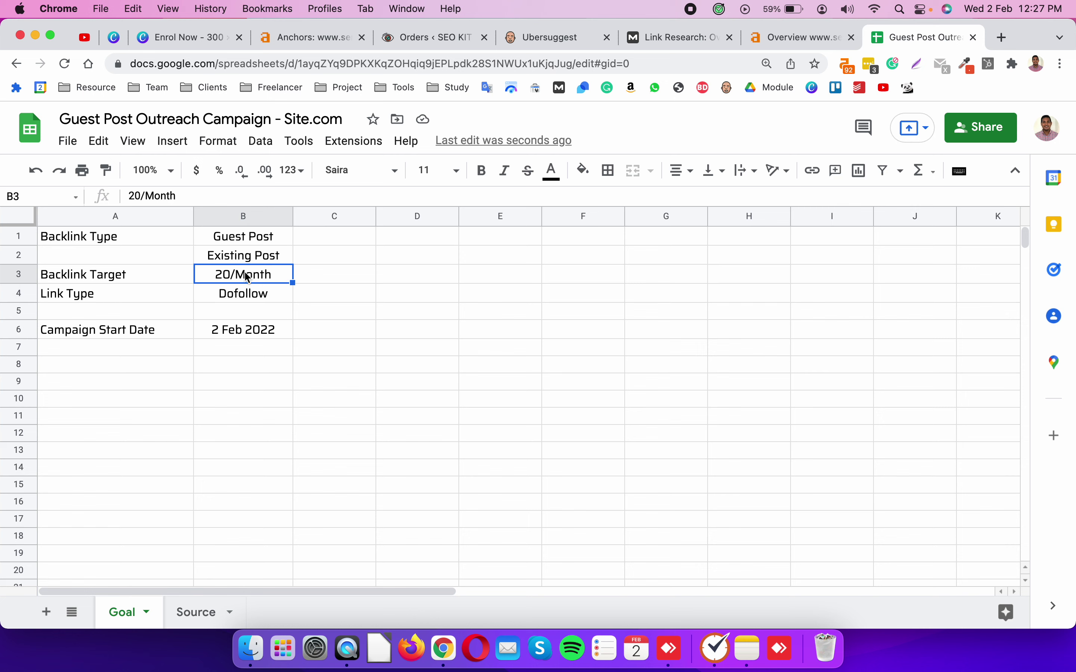
pyautogui.click(232, 332)
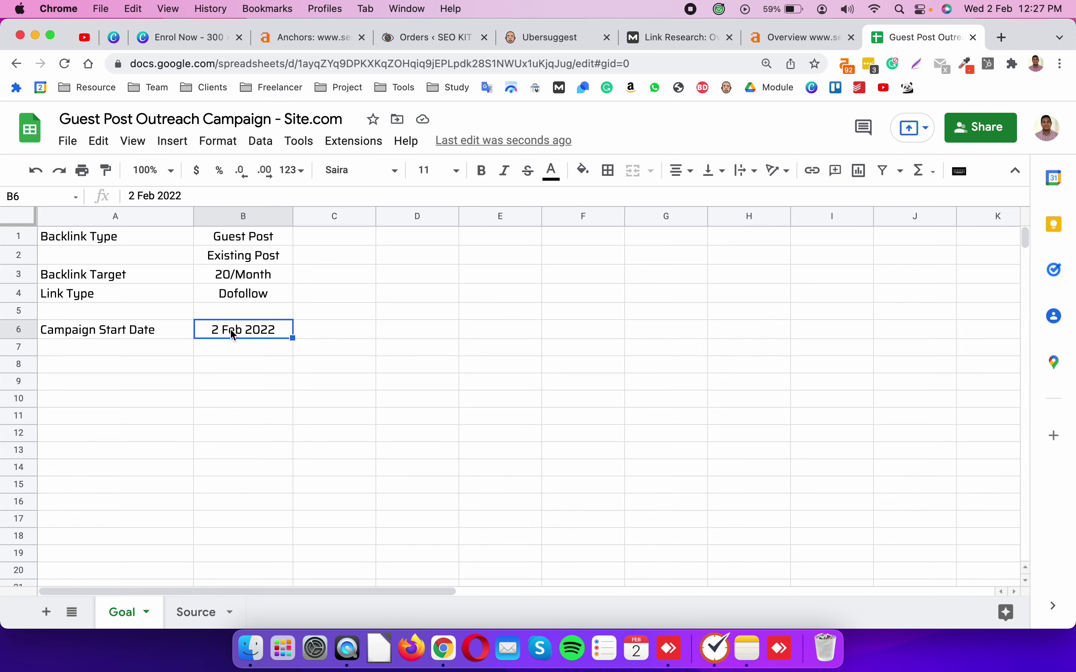
pyautogui.click(385, 388)
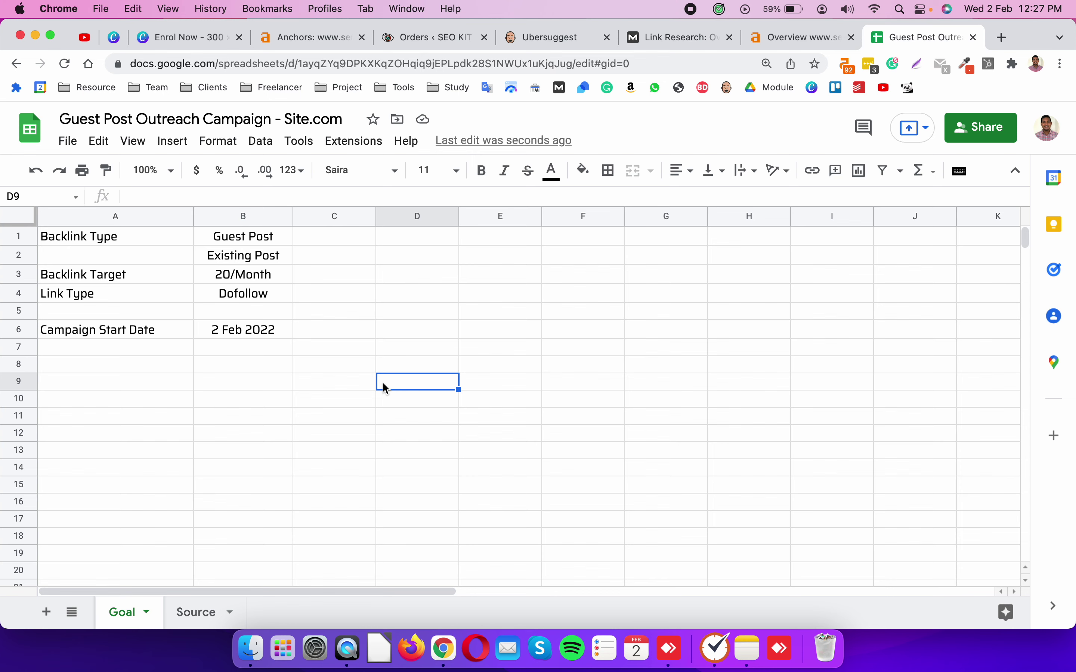
pyautogui.moveTo(117, 233); pyautogui.dragTo(324, 337)
pyautogui.click(432, 384)
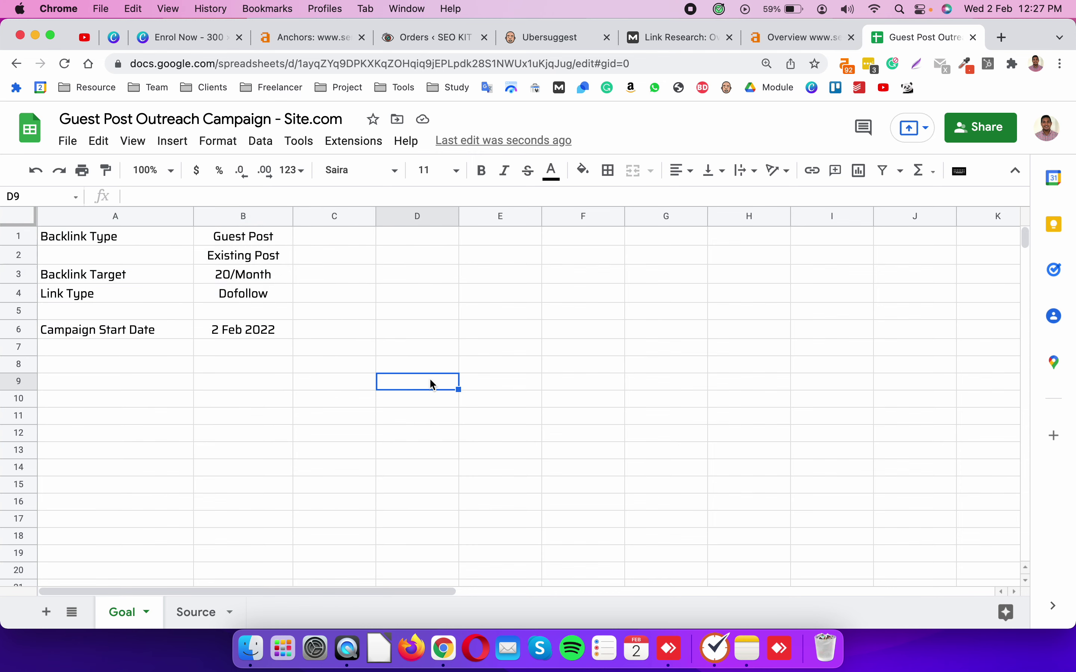
# Step: Open the Source sheet and examine its column headers from Website through Writing Guidelines
pyautogui.click(194, 613)
pyautogui.click(291, 408)
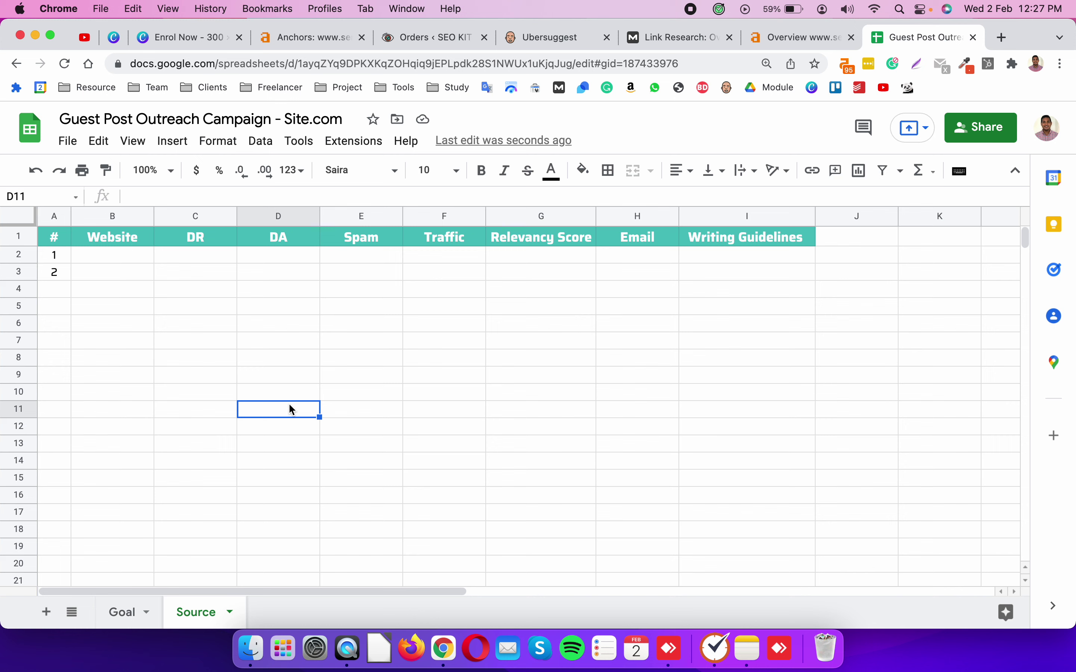
pyautogui.click(179, 347)
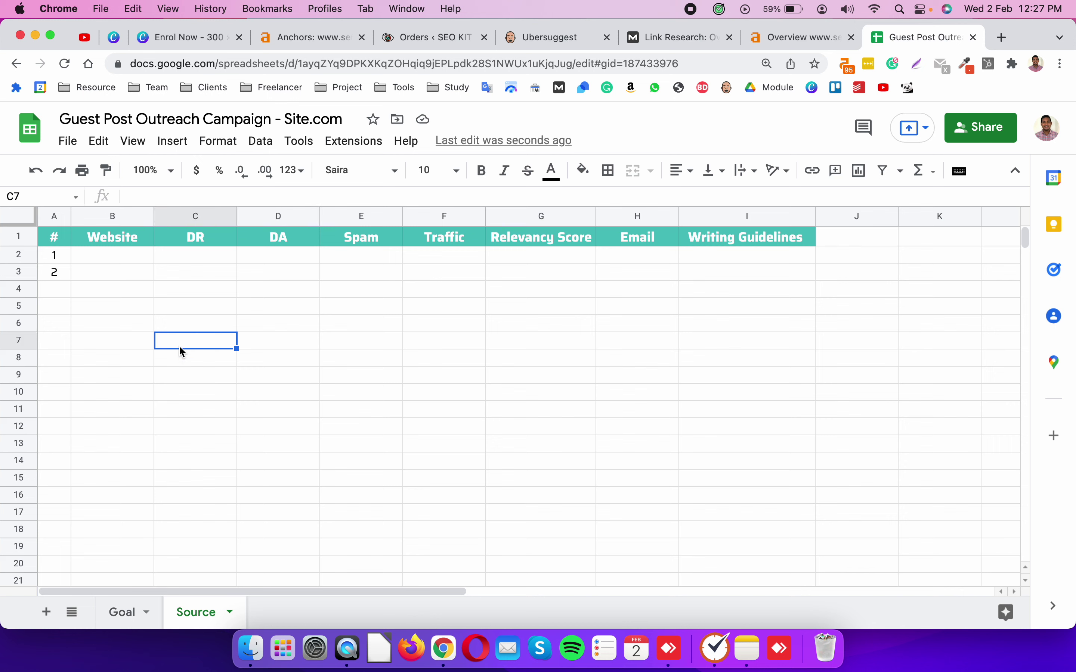
pyautogui.click(77, 256)
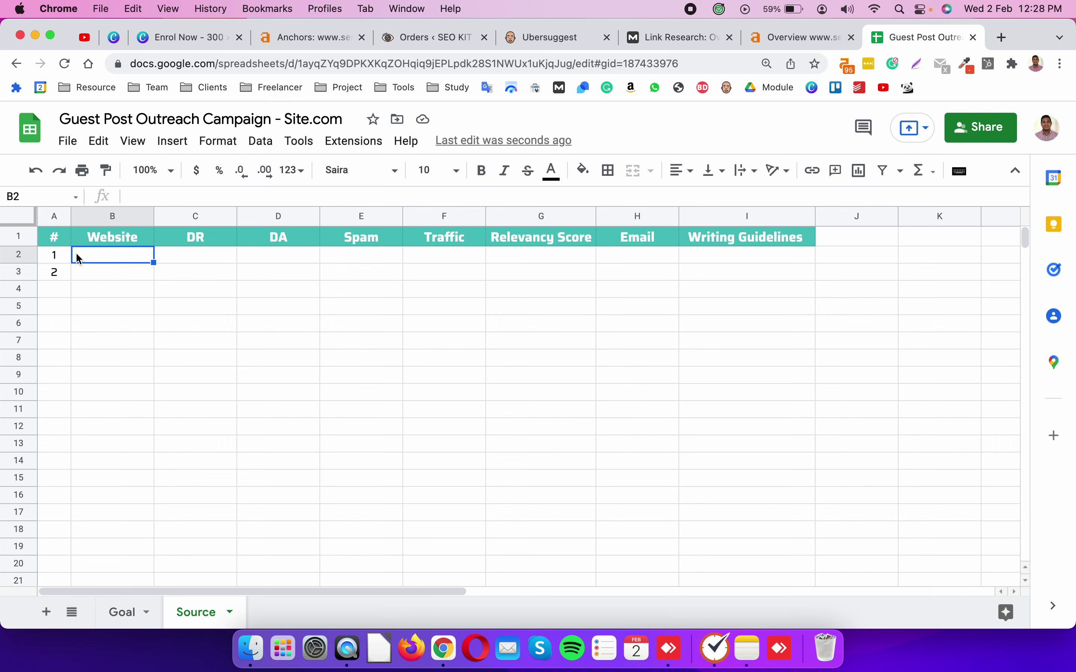
pyautogui.click(120, 240)
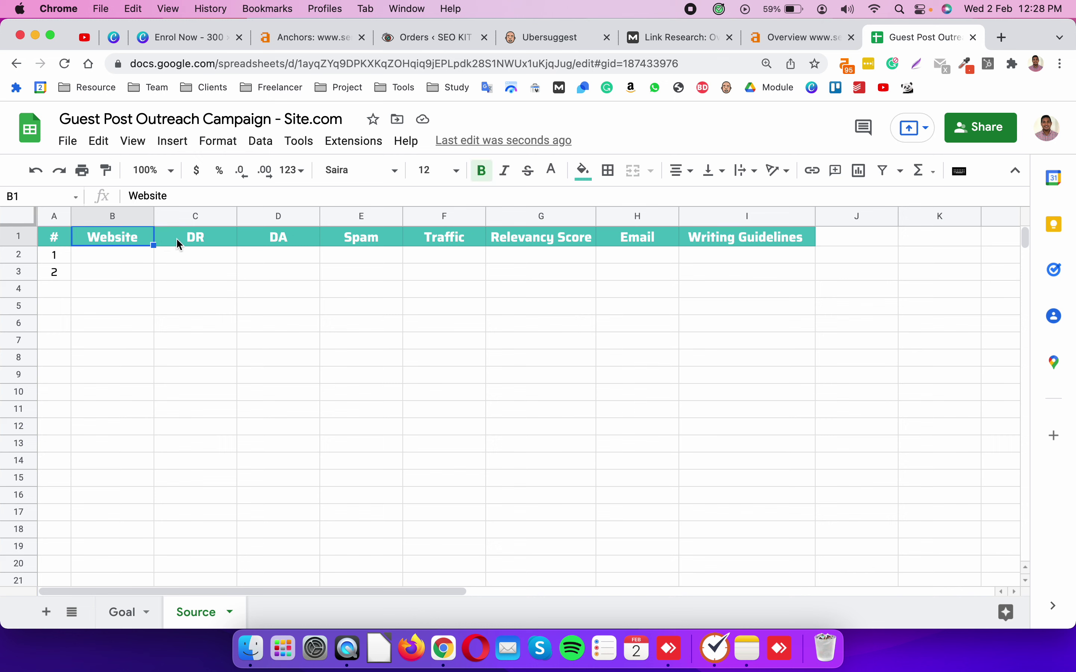
pyautogui.click(193, 239)
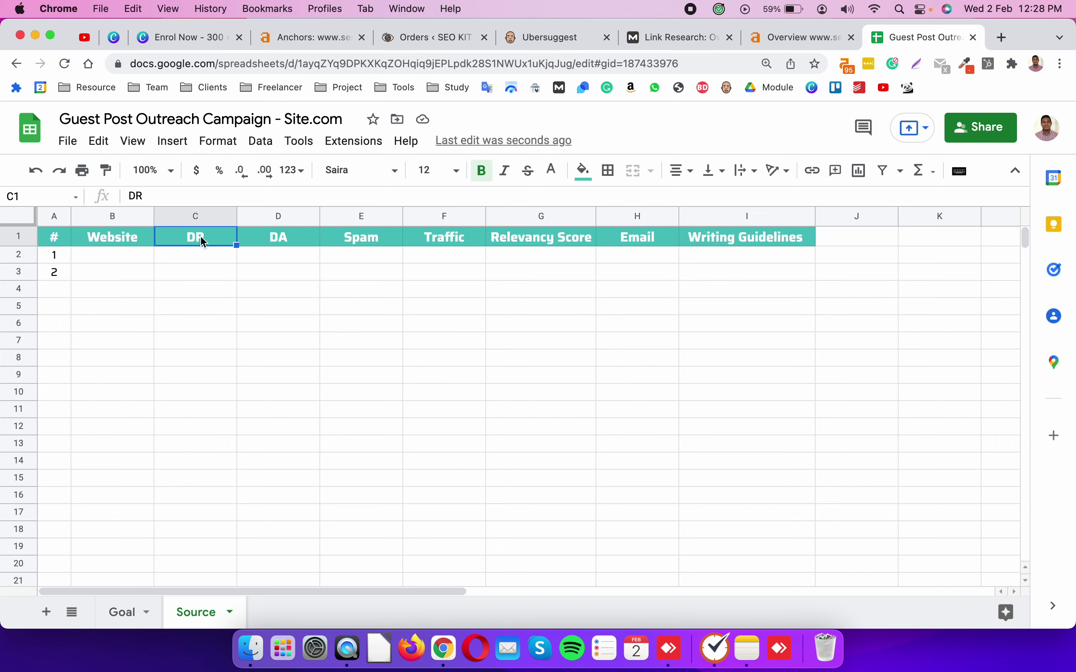
pyautogui.click(276, 244)
pyautogui.click(373, 238)
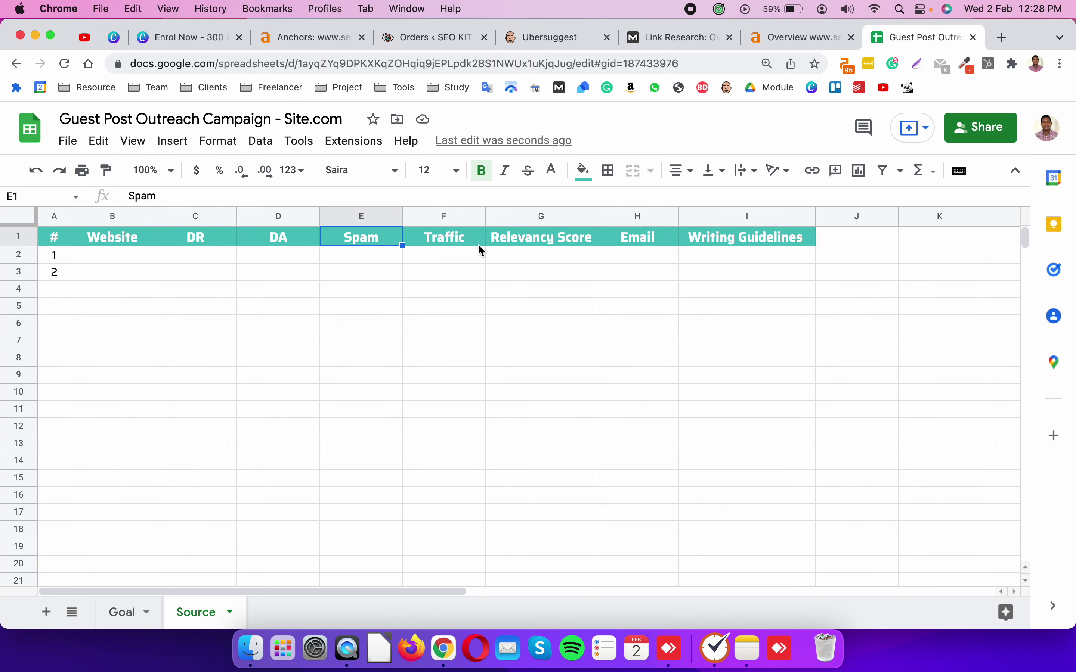
pyautogui.click(448, 239)
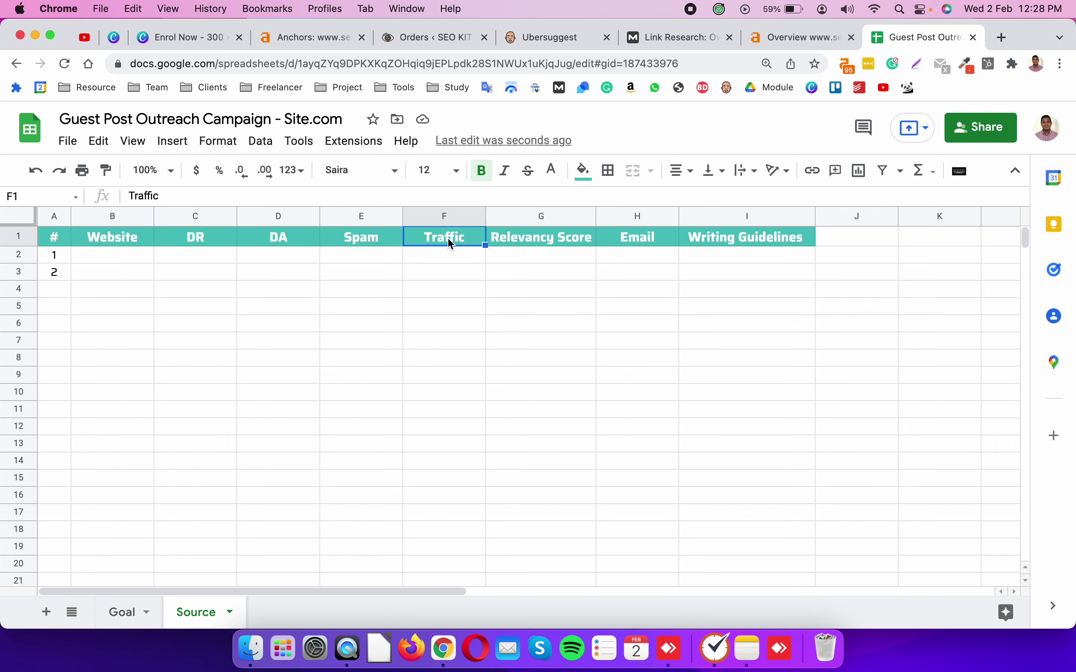
pyautogui.click(535, 243)
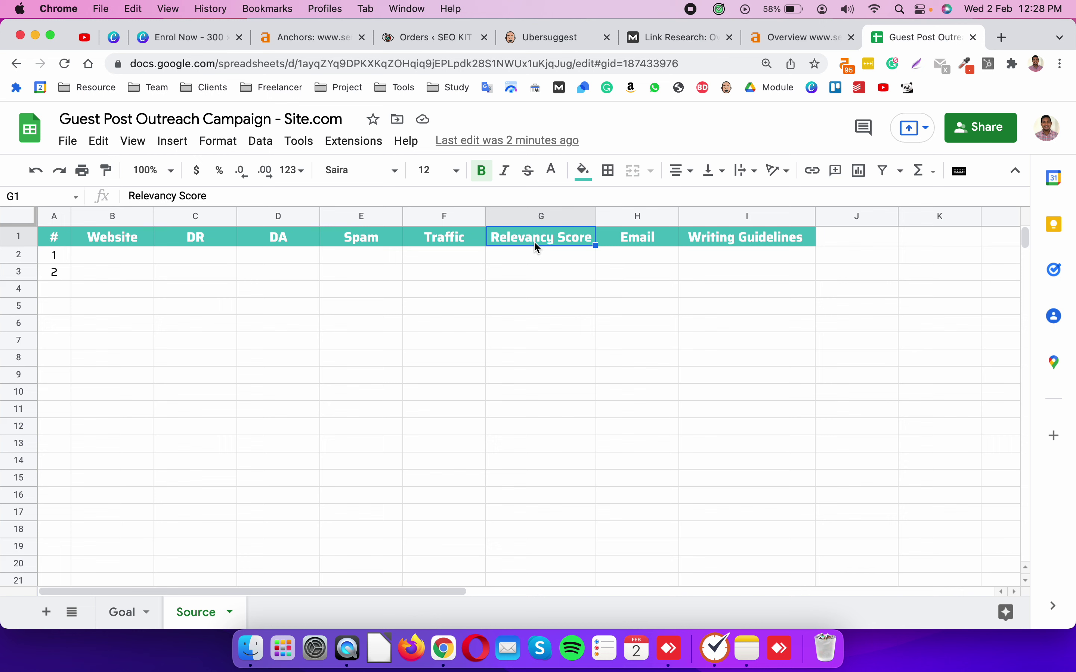
pyautogui.press('Down')
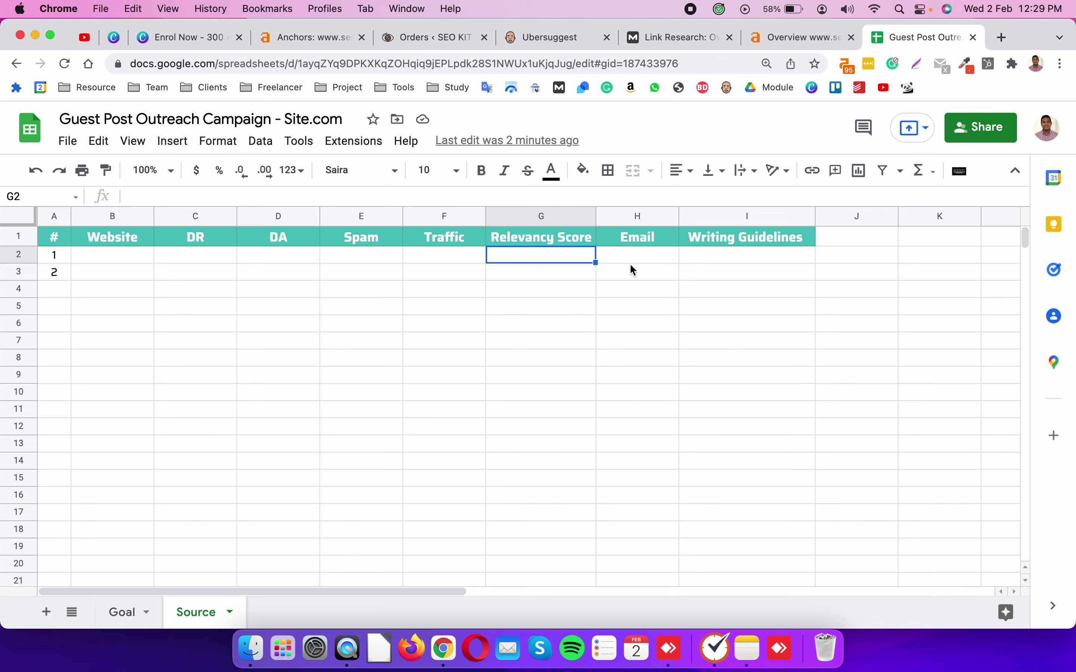
pyautogui.press('Tab')
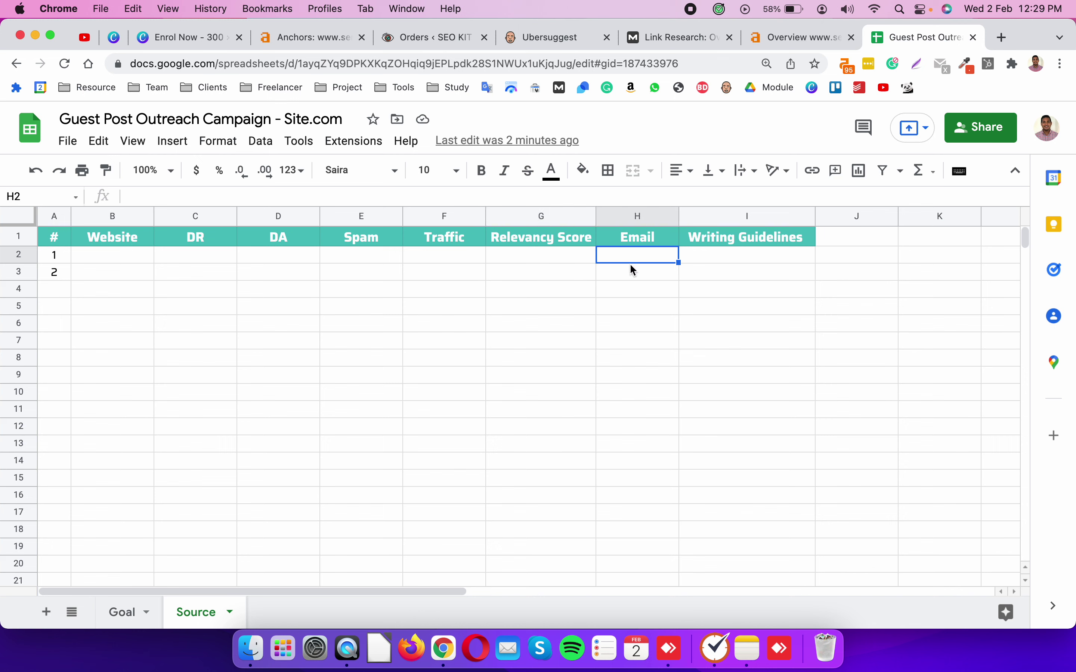
pyautogui.click(729, 255)
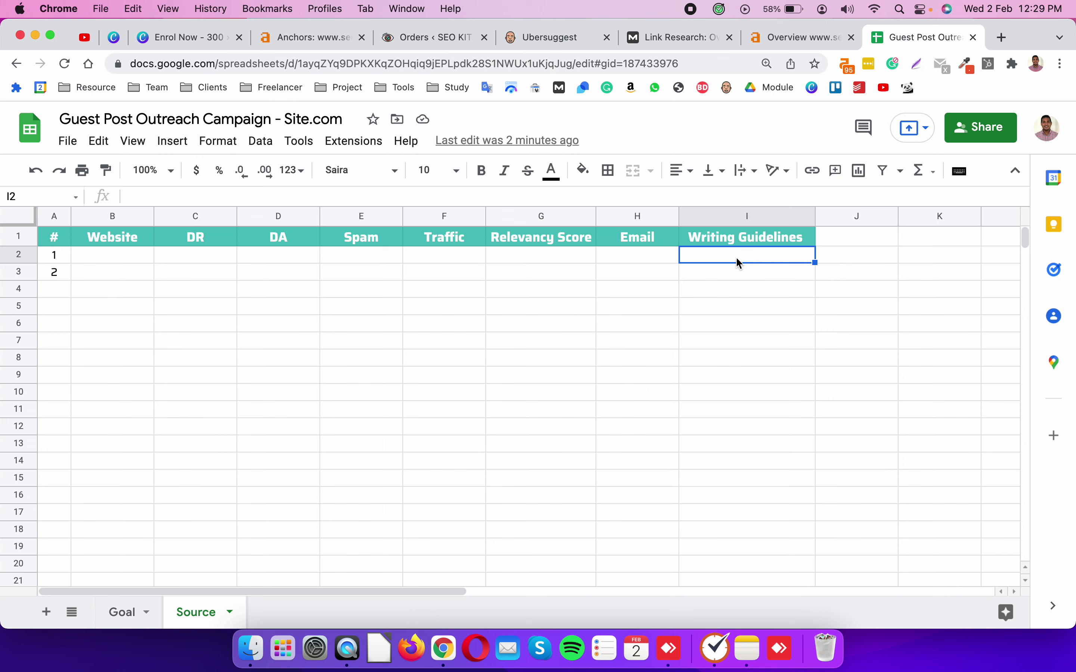
pyautogui.click(635, 238)
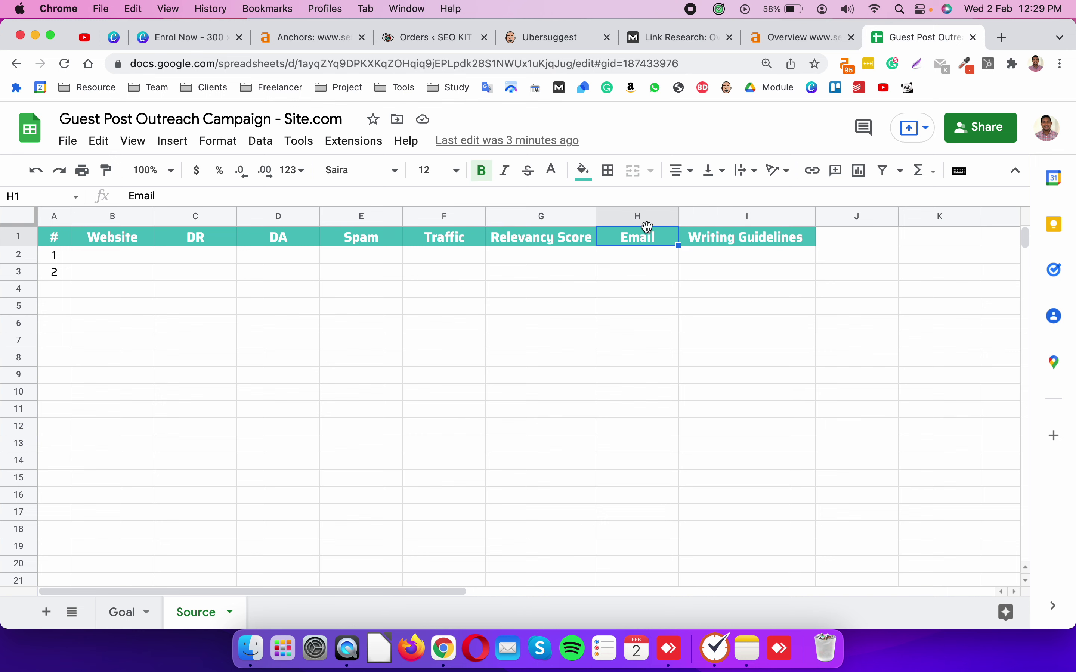
# Step: Insert a Social Media column between Email and Writing Guidelines on the Source sheet and narrow it to fit its header
pyautogui.rightClick(710, 210)
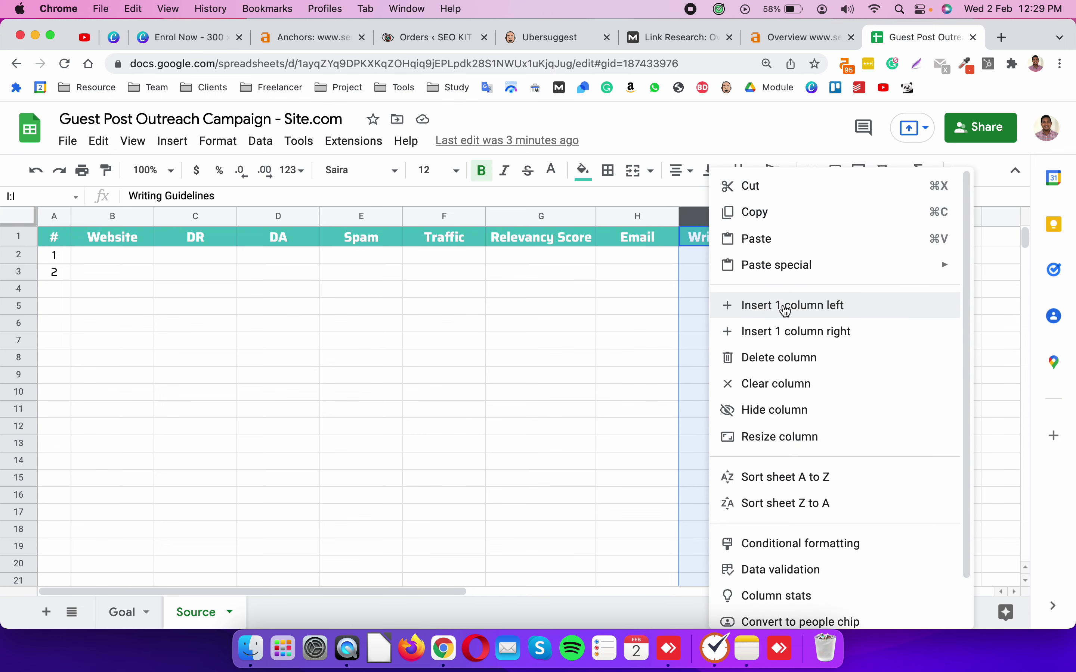
pyautogui.click(786, 310)
pyautogui.click(711, 236)
pyautogui.write('S')
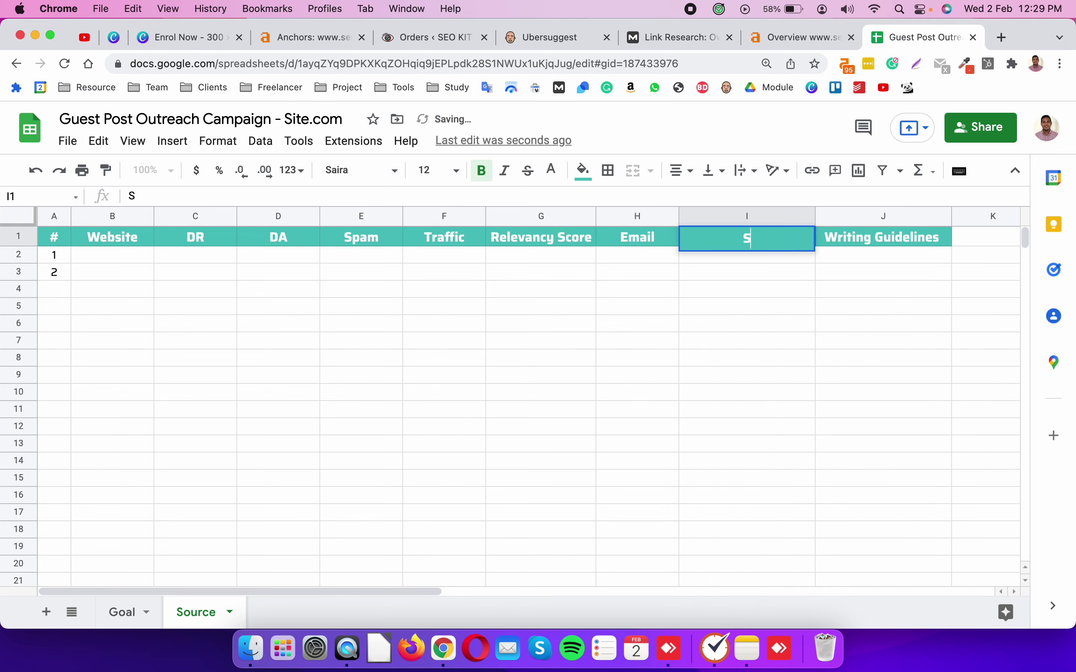
pyautogui.write('oci')
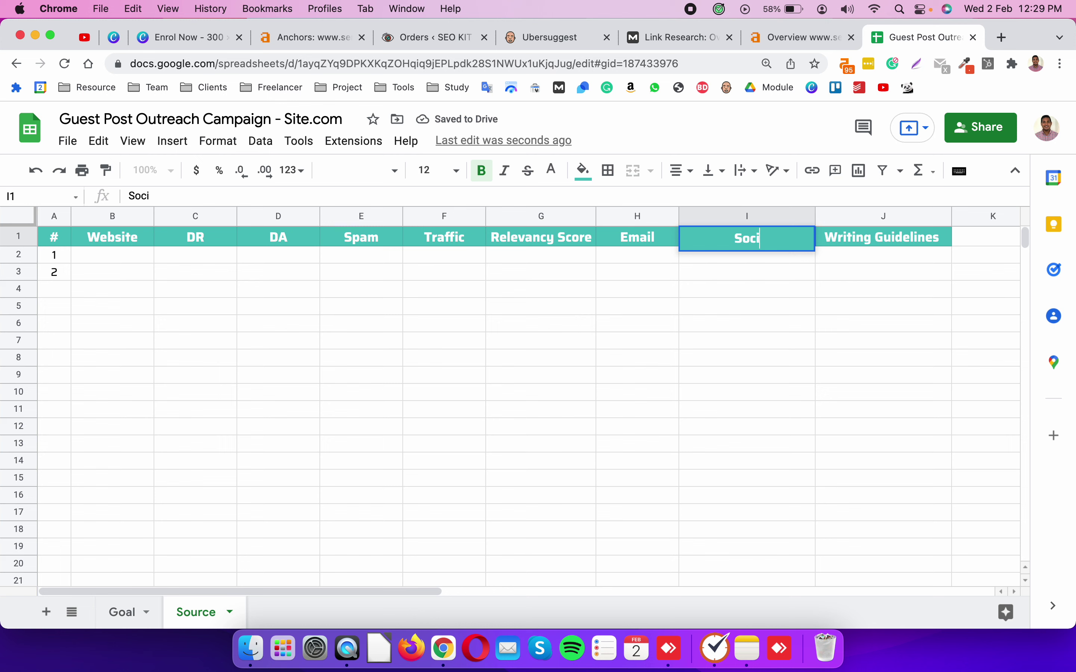
pyautogui.write('al Media')
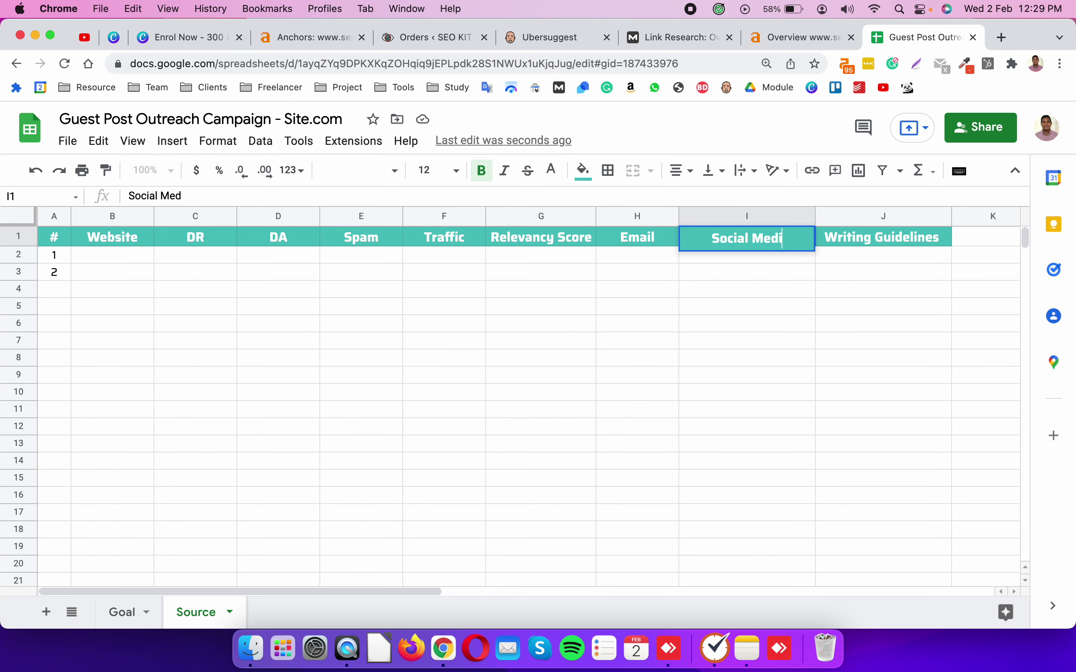
pyautogui.press('Return')
pyautogui.press('Up')
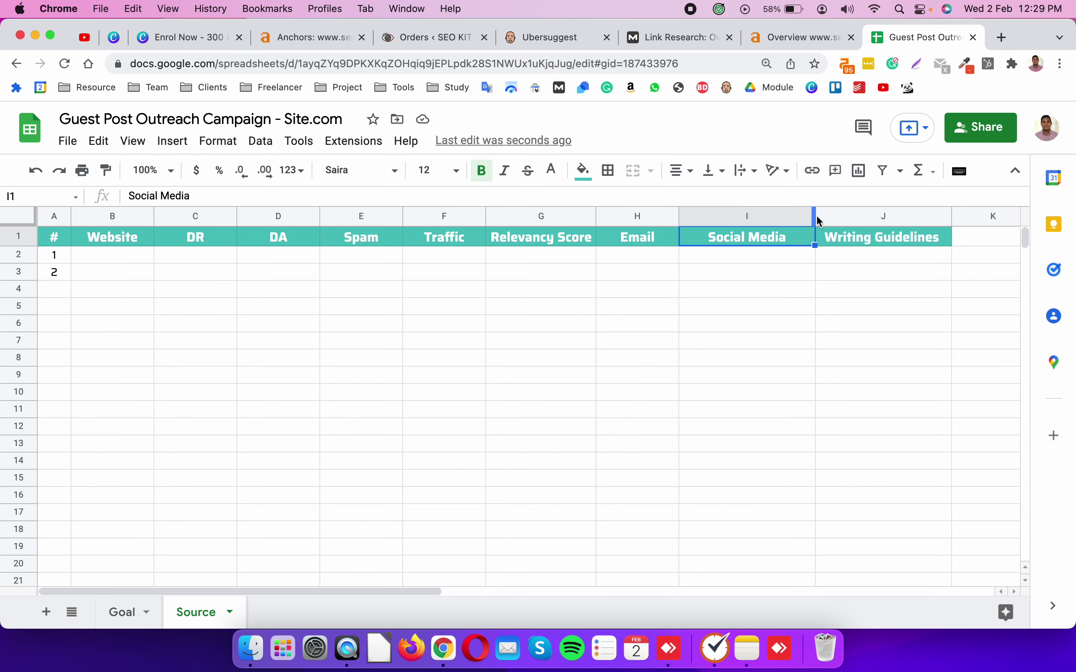
pyautogui.moveTo(816, 217); pyautogui.dragTo(776, 217)
pyautogui.click(691, 268)
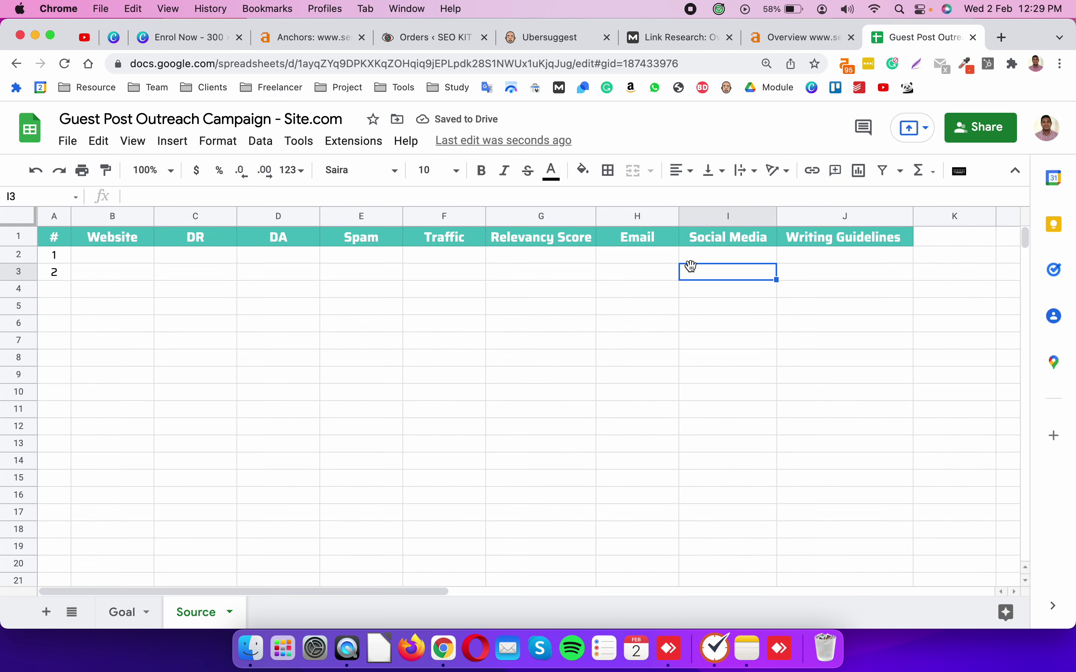
# Step: Review the backlink types, backlink target, link type and campaign start date on the Goal sheet
pyautogui.click(127, 613)
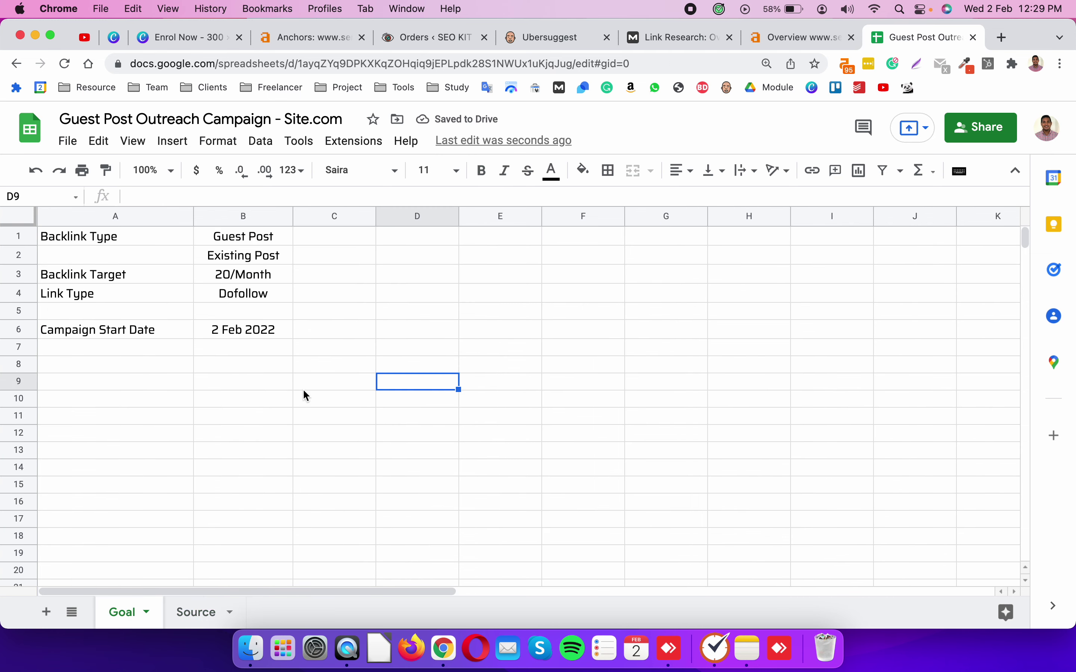
pyautogui.click(313, 378)
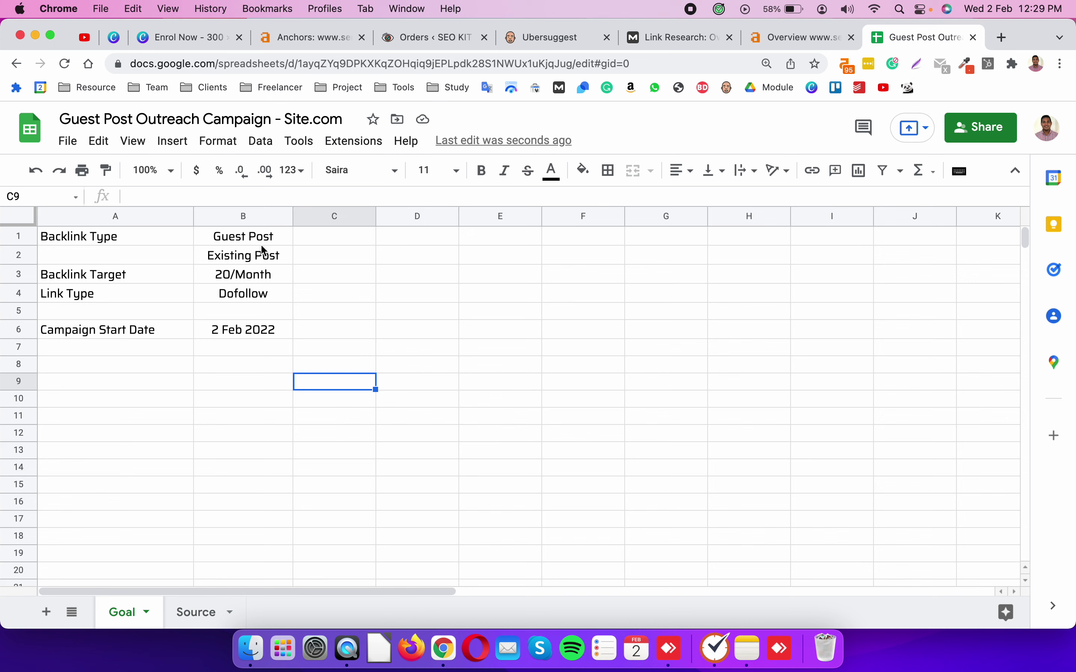
pyautogui.moveTo(259, 244); pyautogui.dragTo(260, 258)
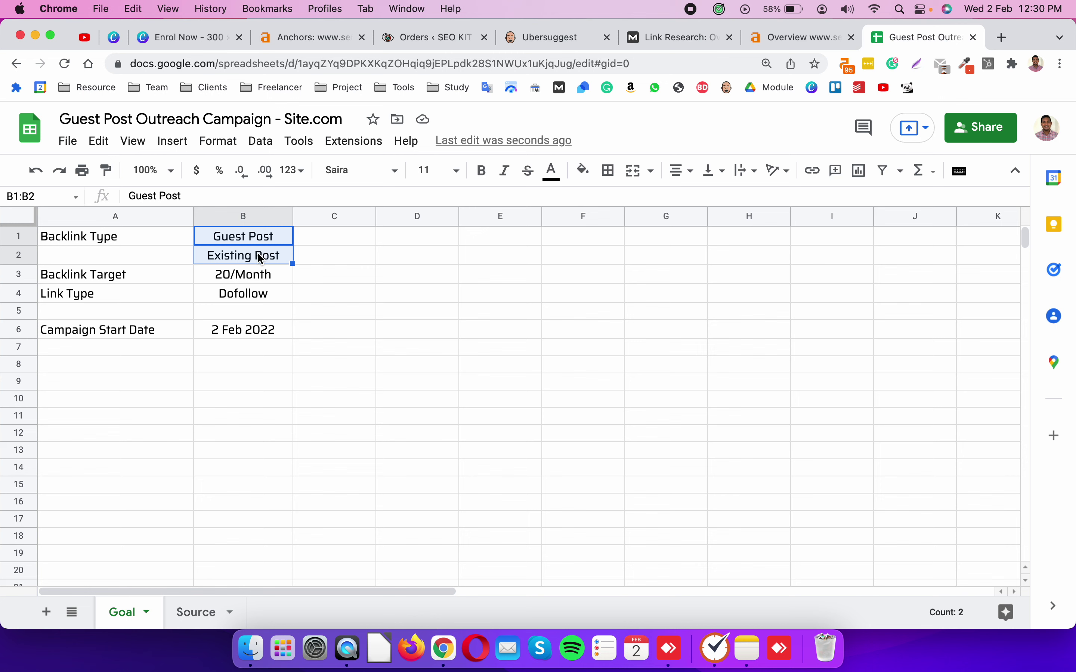
pyautogui.click(241, 276)
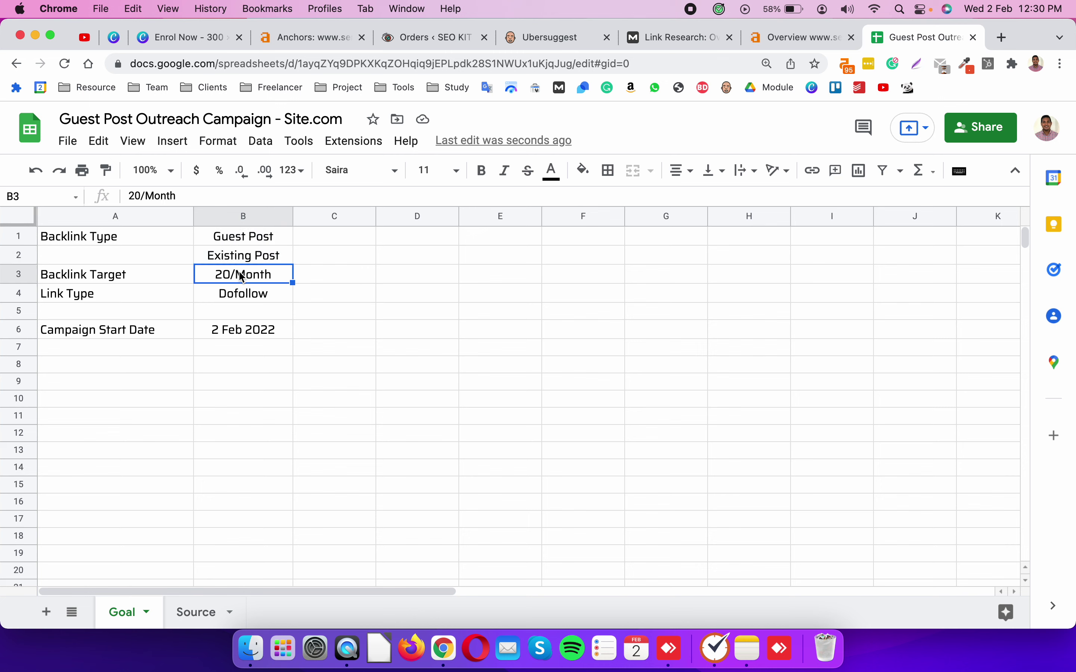
pyautogui.press('Down')
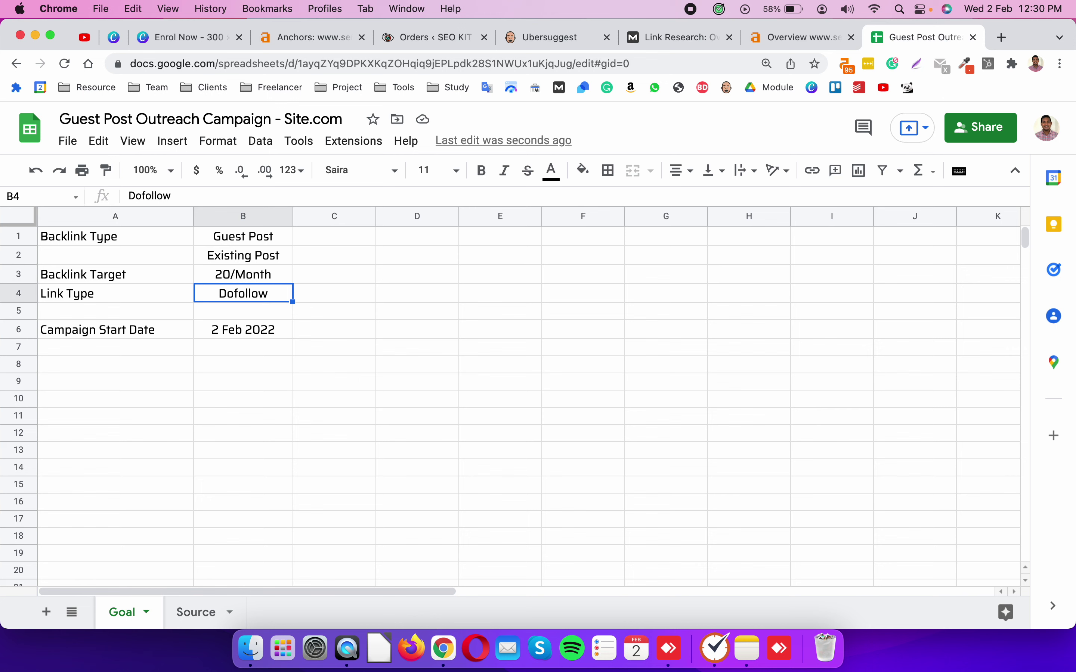
pyautogui.press('Down')
pyautogui.press('Down')
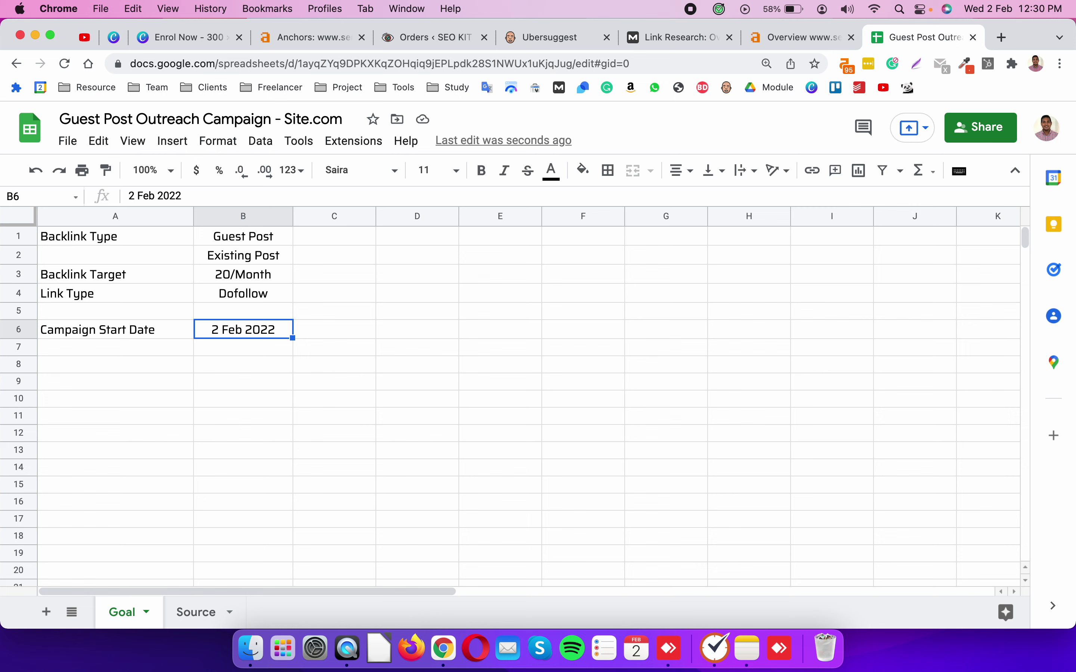
# Step: Return to the Source sheet and review its header row from Website through Writing Guidelines
pyautogui.click(194, 611)
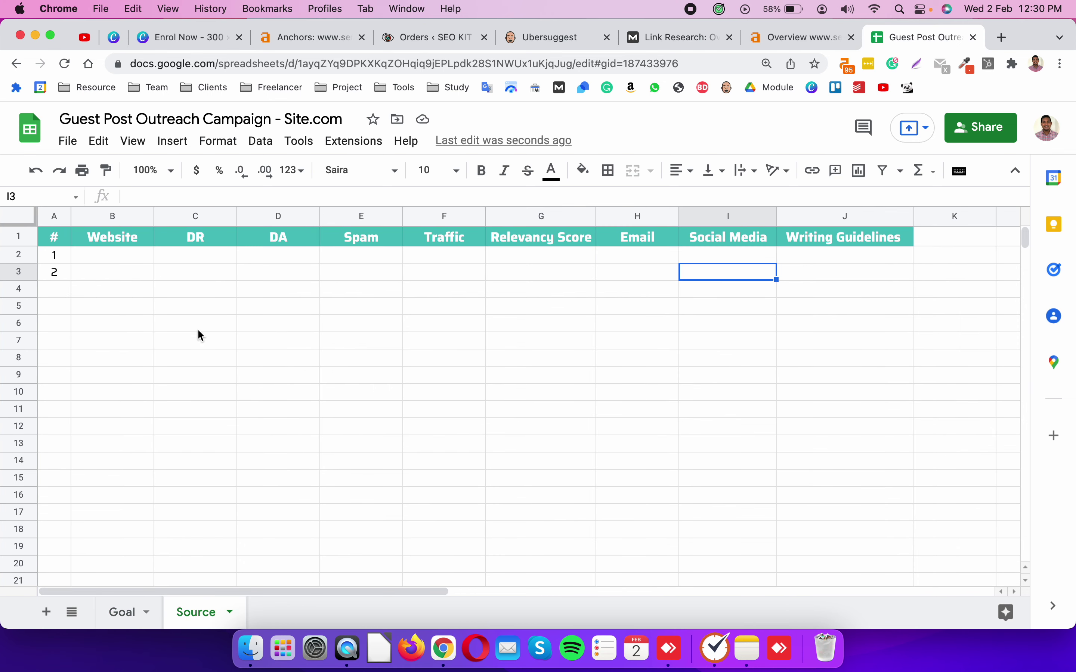
pyautogui.moveTo(116, 240); pyautogui.dragTo(802, 246)
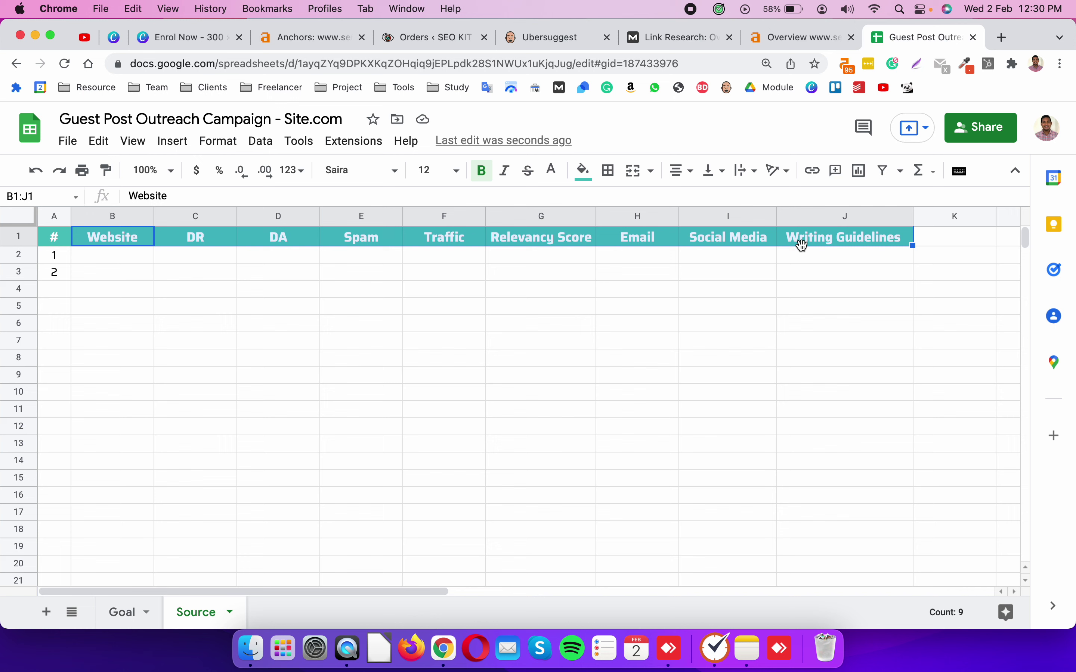
pyautogui.click(548, 339)
pyautogui.click(284, 216)
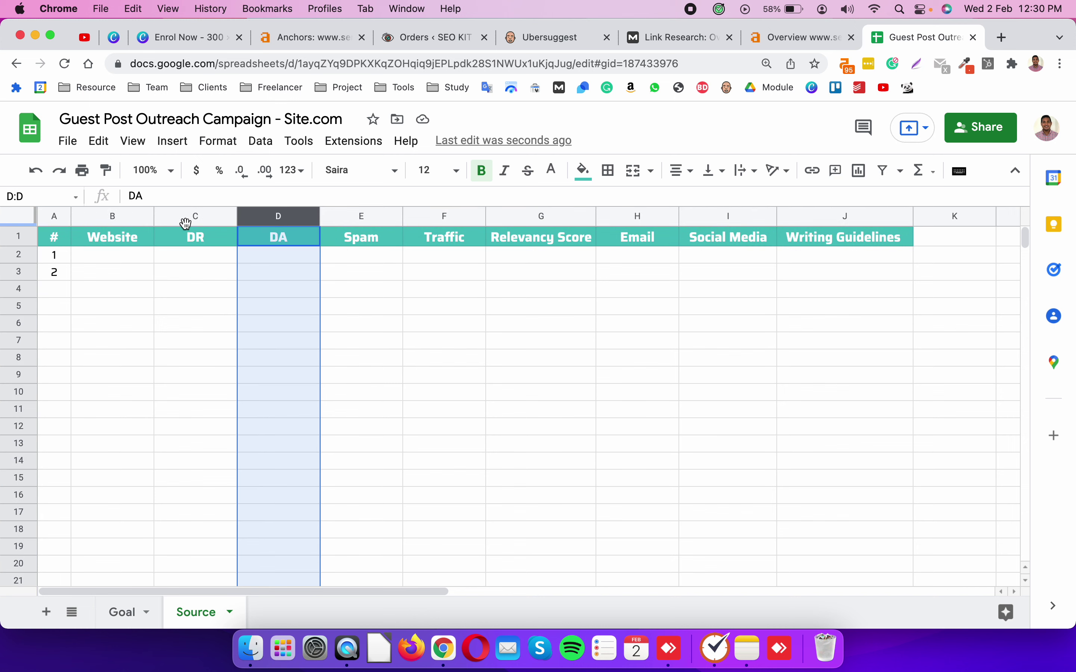
pyautogui.rightClick(284, 216)
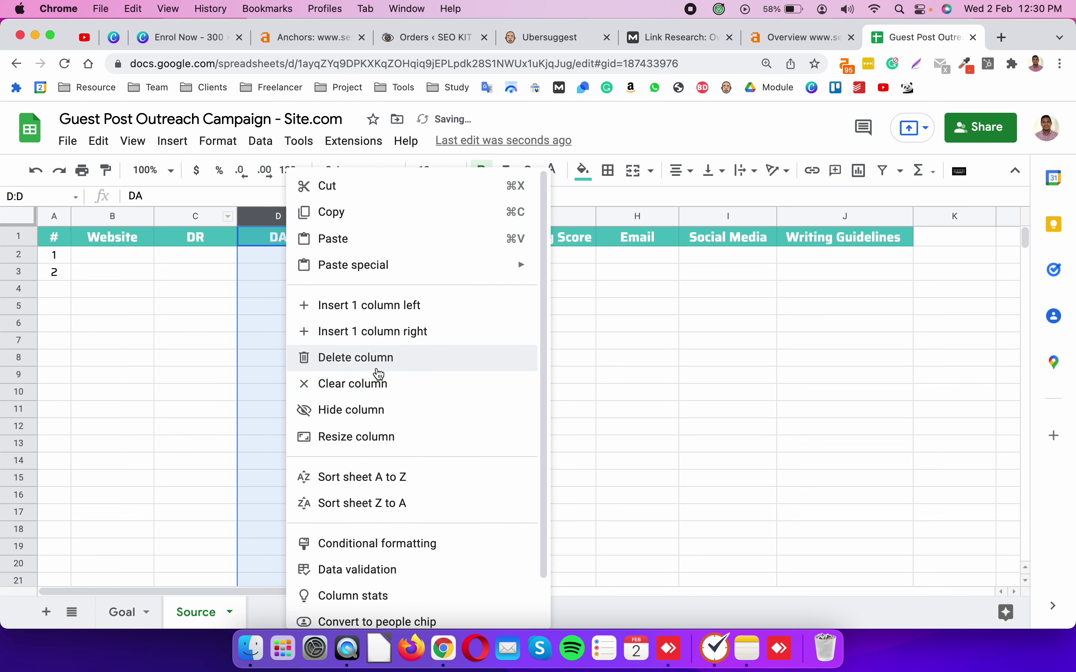
pyautogui.click(594, 359)
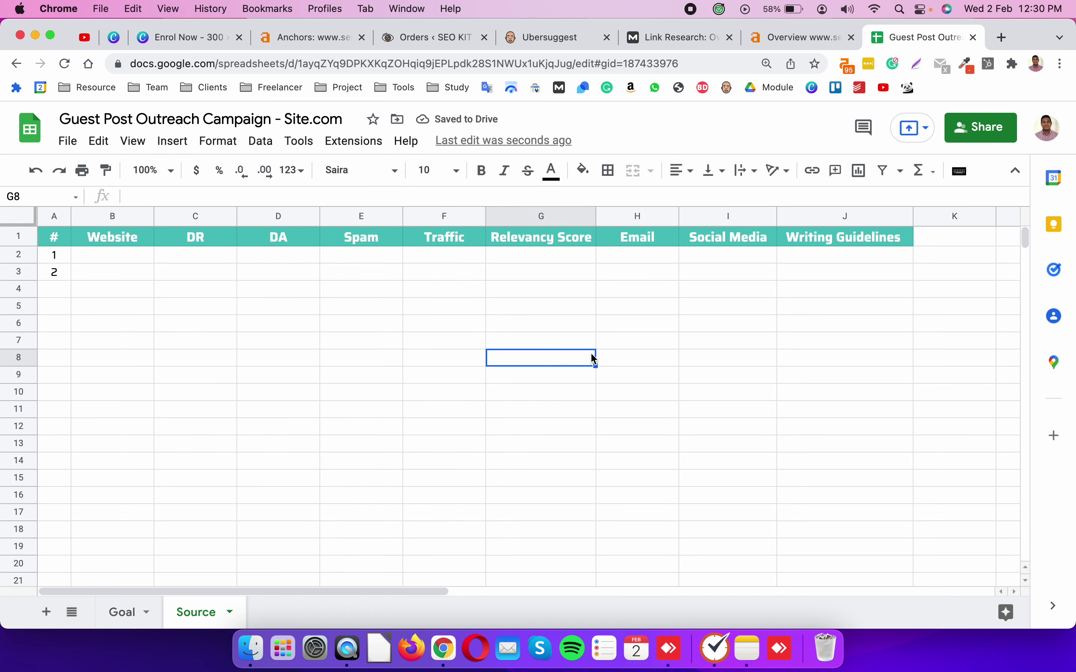